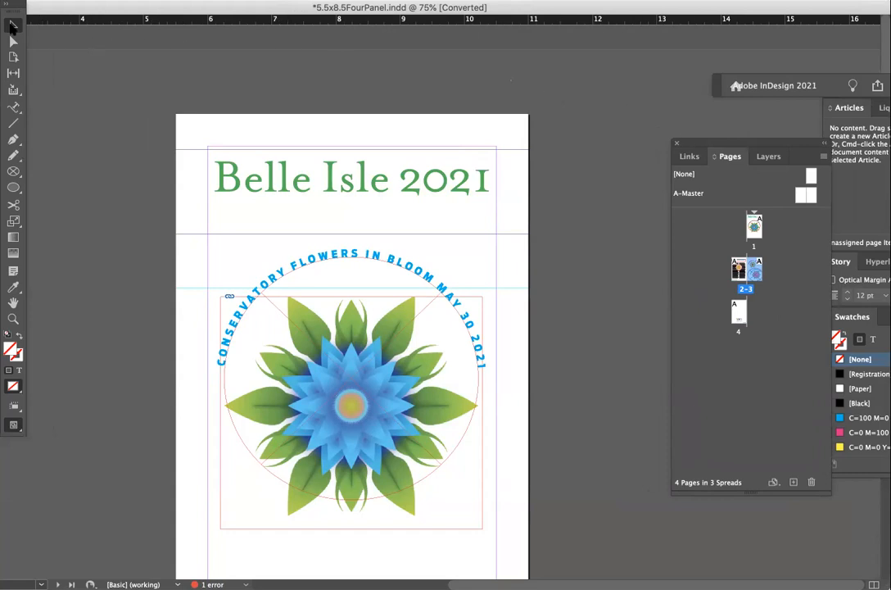
Select the curved text "CONSERVATORY FLOWERS IN BLOOM MAY 30 2021" with the Type on a Path tool and tighten its tracking.
{"action": "left_click", "coordinate": [13, 26]}
{"action": "left_click", "coordinate": [279, 280]}
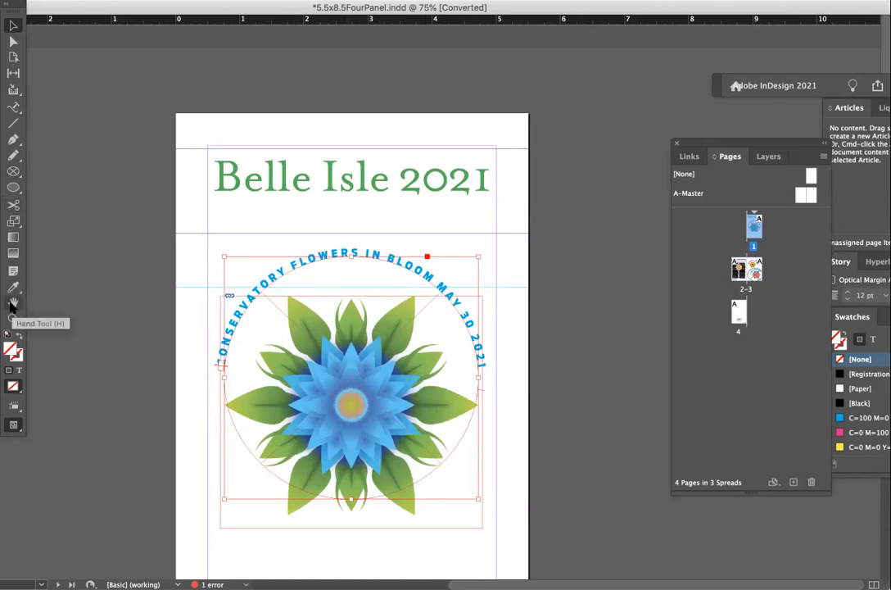
{"action": "left_click", "coordinate": [15, 107]}
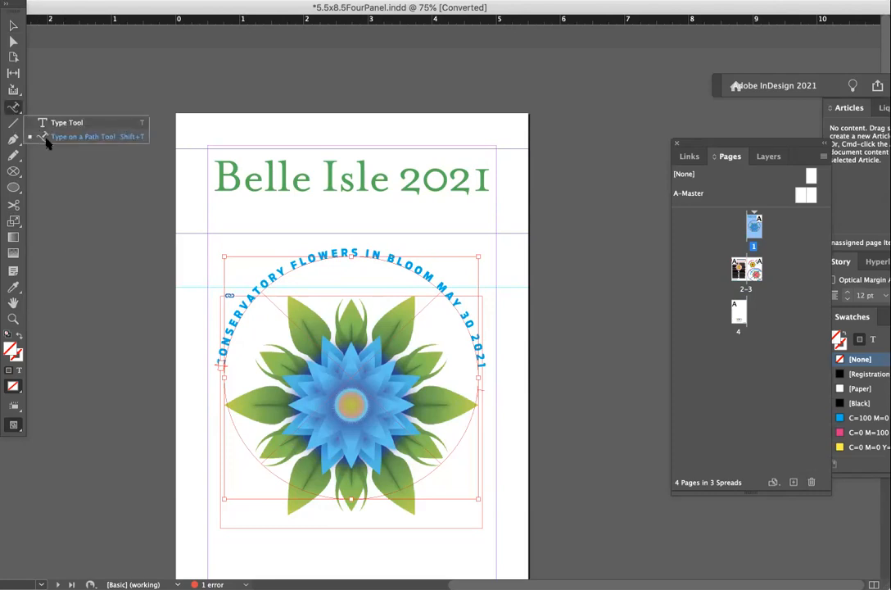
{"action": "left_click", "coordinate": [46, 137]}
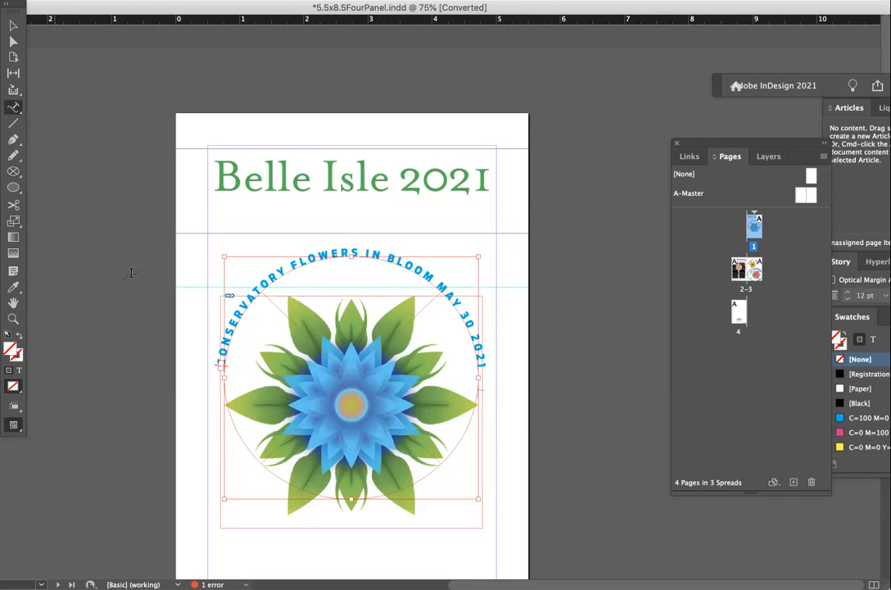
{"action": "left_click_drag", "start_coordinate": [223, 367], "coordinate": [485, 365]}
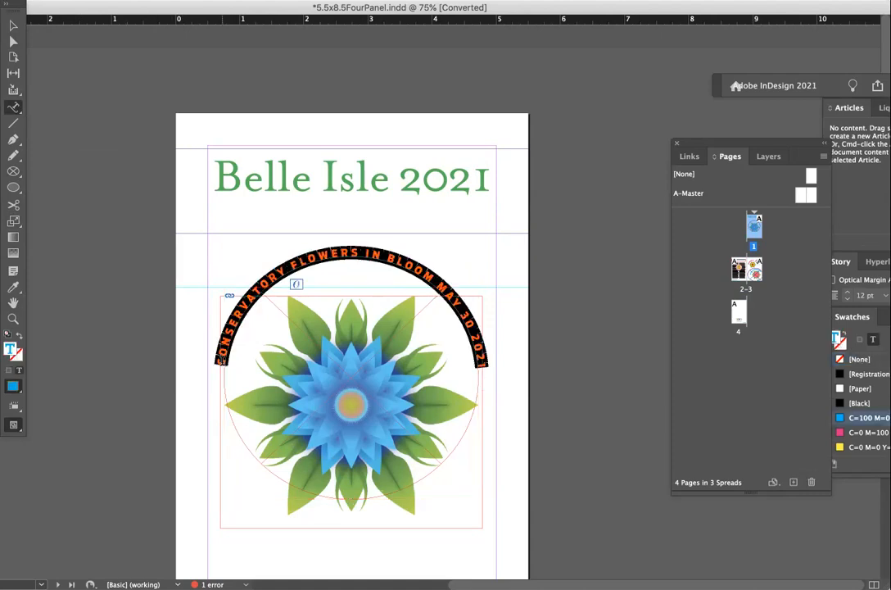
{"action": "key", "text": "alt+Left"}
{"action": "key", "text": "alt+Left"}
{"action": "key", "text": "alt+Left"}
{"action": "key", "text": "alt+Left"}
{"action": "key", "text": "alt+Left"}
{"action": "key", "text": "alt+Left"}
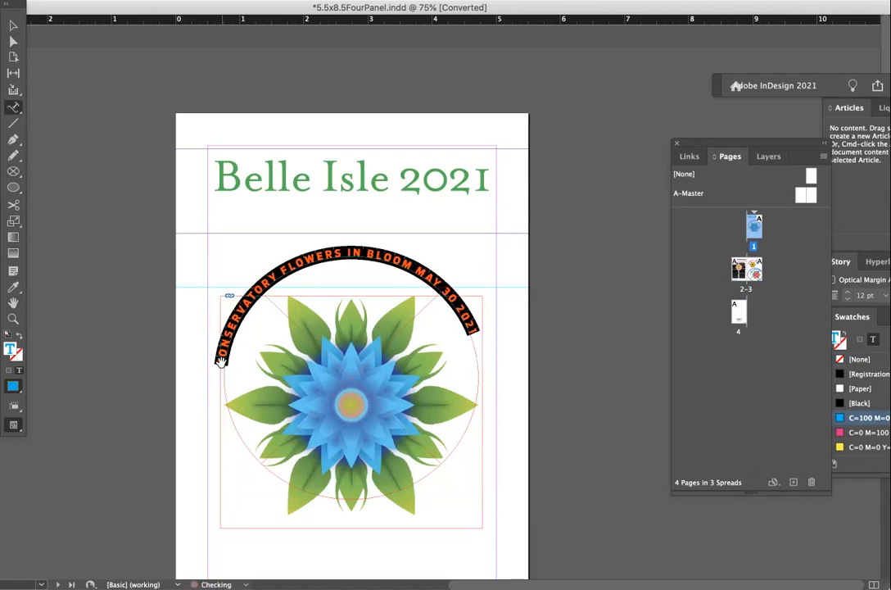
{"action": "key", "text": "alt+Left"}
{"action": "key", "text": "alt+Left"}
{"action": "key", "text": "alt+Left"}
{"action": "key", "text": "alt+Left"}
{"action": "key", "text": "alt+Left"}
{"action": "key", "text": "alt+Left"}
{"action": "key", "text": "alt+Left"}
{"action": "key", "text": "alt+Left"}
{"action": "key", "text": "alt+Left"}
{"action": "key", "text": "alt+Left"}
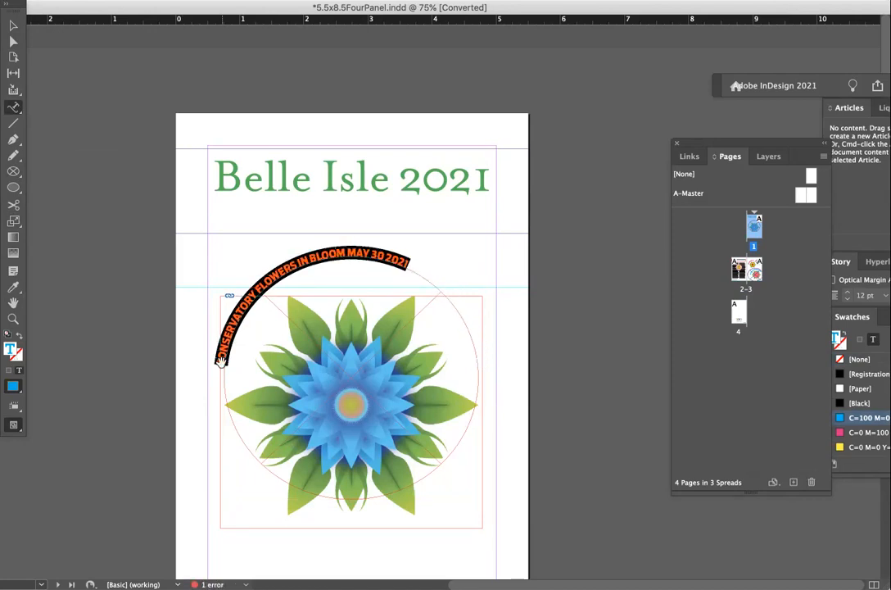
Loosen the curved text's tracking so it stretches across the upper half of the circle.
{"action": "key", "text": "alt+Right"}
{"action": "key", "text": "alt+Right"}
{"action": "key", "text": "alt+Right"}
{"action": "key", "text": "alt+Right"}
{"action": "key", "text": "alt+Right"}
{"action": "key", "text": "alt+Right"}
{"action": "key", "text": "alt+Right"}
{"action": "key", "text": "alt+Right"}
{"action": "key", "text": "alt+Right"}
{"action": "key", "text": "alt+Right"}
{"action": "key", "text": "alt+Right"}
{"action": "key", "text": "alt+Right"}
{"action": "key", "text": "alt+Right"}
{"action": "key", "text": "alt+Right"}
{"action": "key", "text": "alt+Right"}
{"action": "key", "text": "alt+Right"}
{"action": "key", "text": "alt+Right"}
{"action": "key", "text": "alt+Right"}
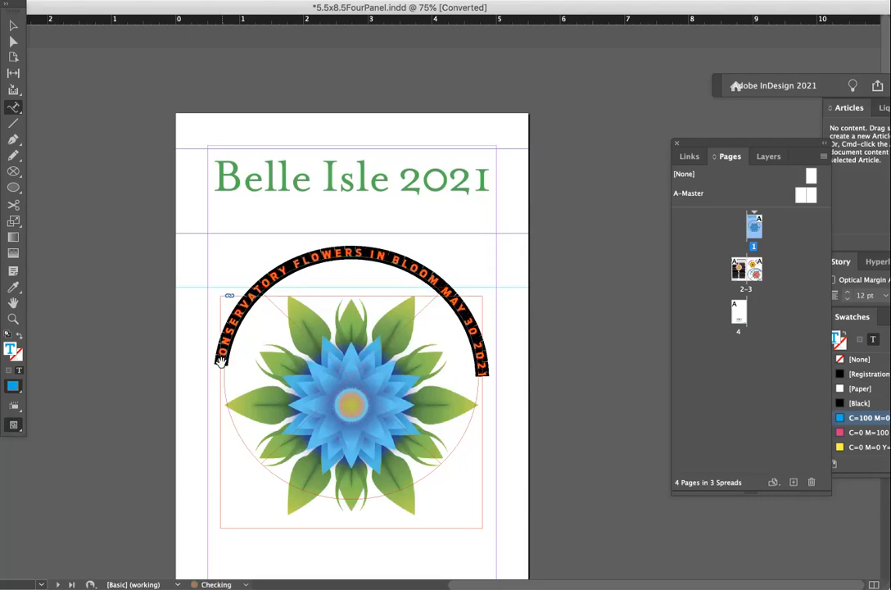
{"action": "key", "text": "alt+Left"}
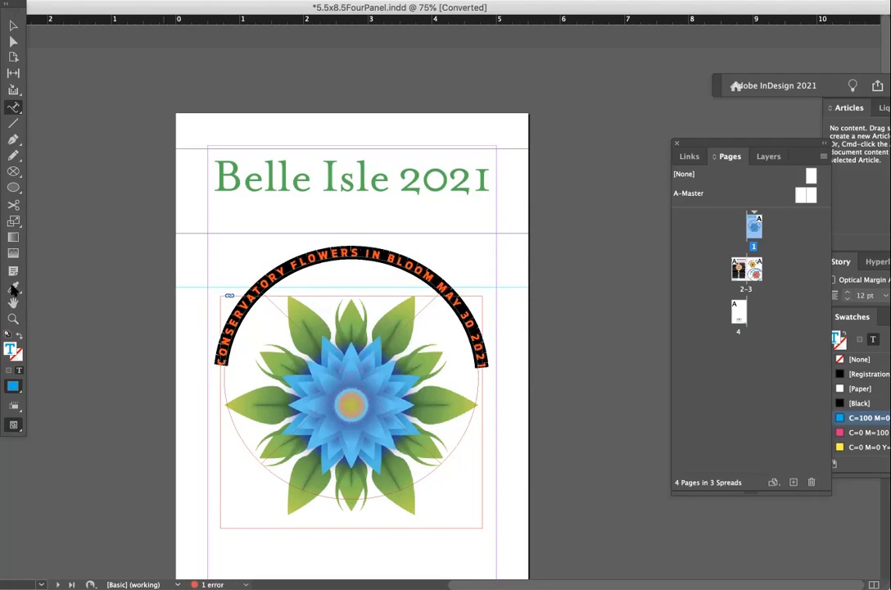
Leave text editing on the cover, switch to the Preview screen mode and deselect the curved text.
{"action": "left_click", "coordinate": [13, 25]}
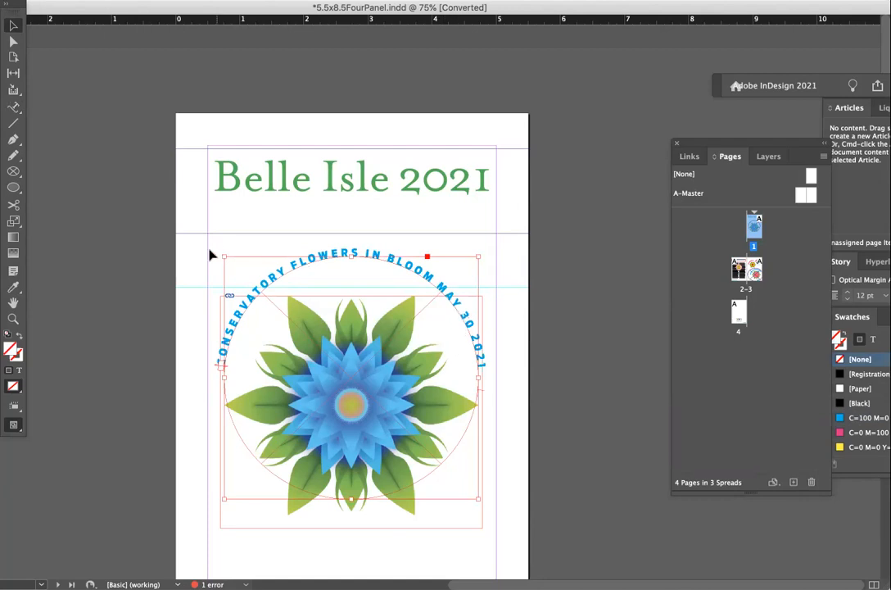
{"action": "left_click", "coordinate": [14, 114]}
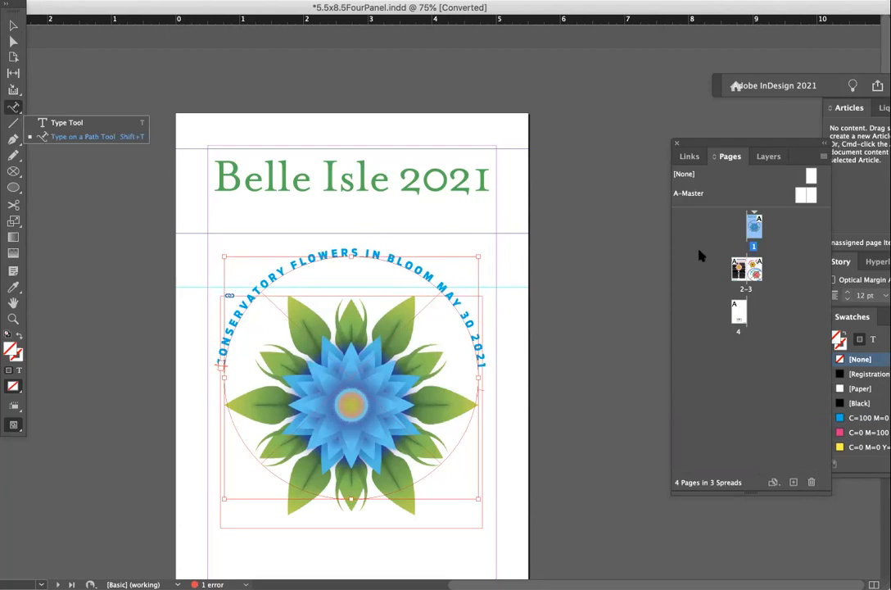
{"action": "left_click", "coordinate": [13, 26]}
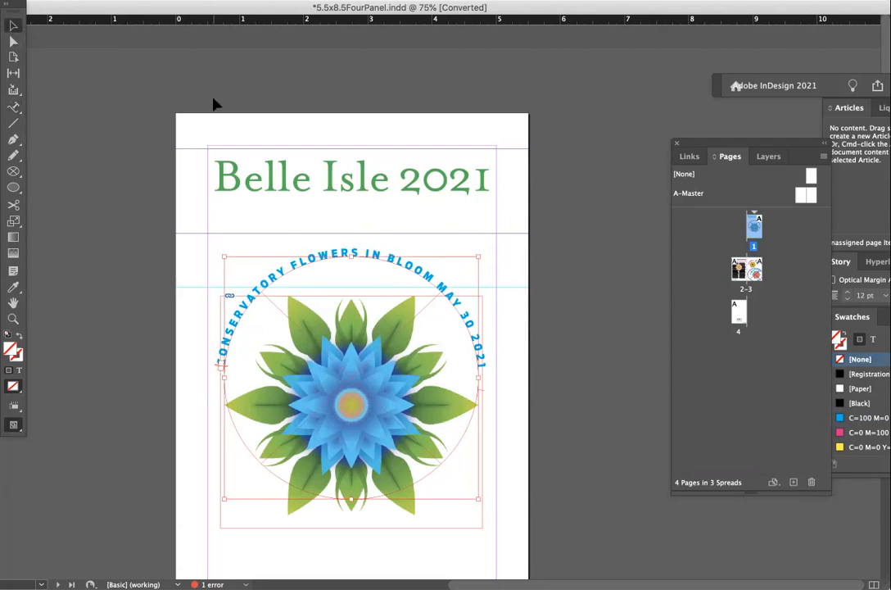
{"action": "key", "text": "w"}
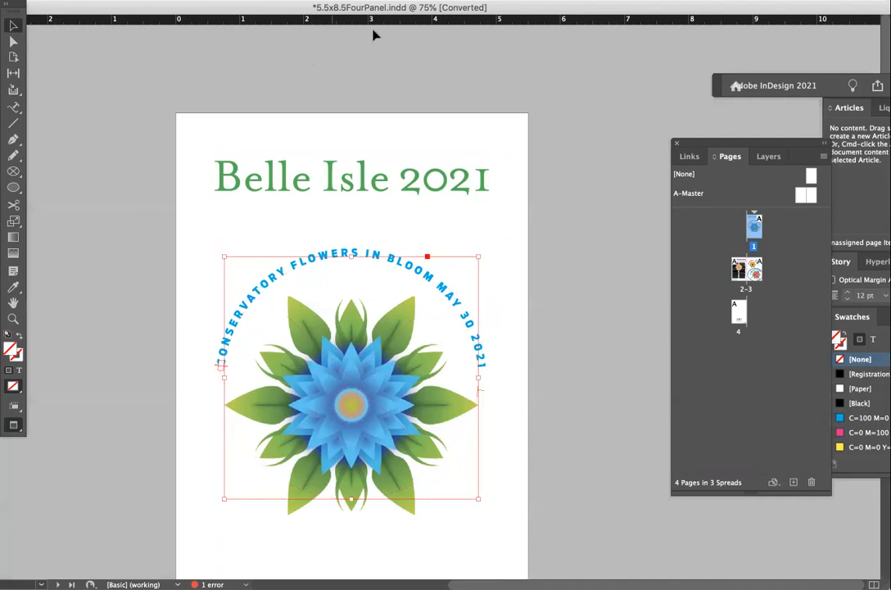
{"action": "left_click", "coordinate": [470, 136]}
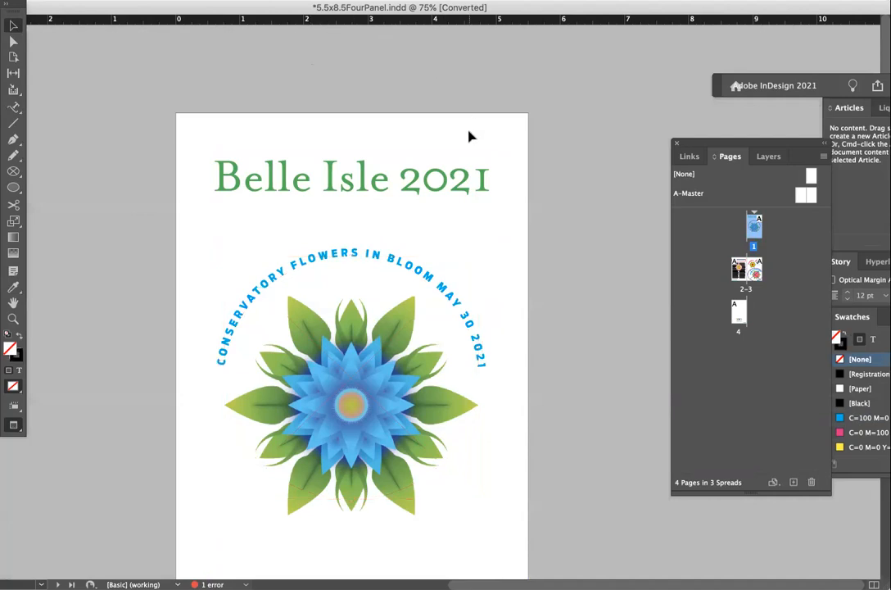
Go to the pages 2-3 spread, clear the Pages panel from view and select the two-column body text frame.
{"action": "left_click_drag", "start_coordinate": [753, 228], "coordinate": [740, 271]}
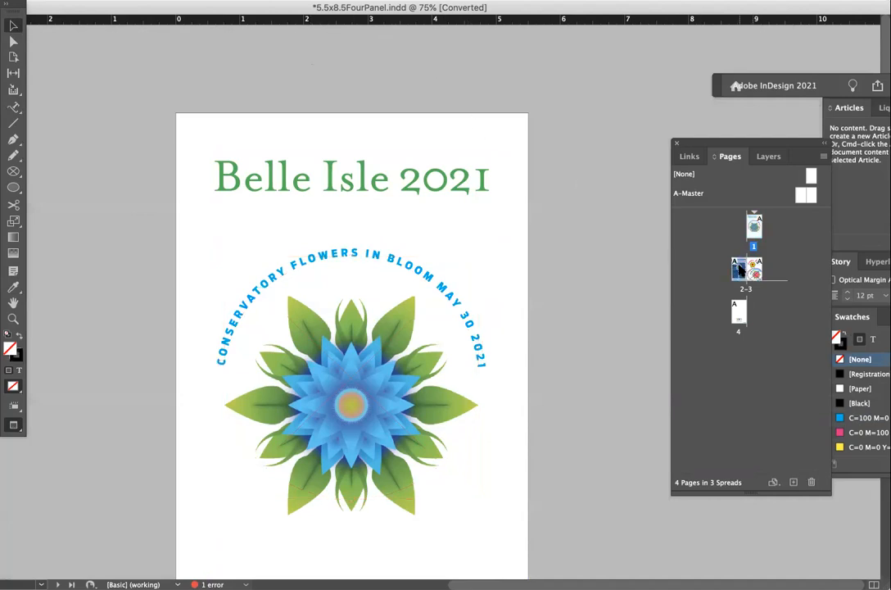
{"action": "double_click", "coordinate": [740, 270]}
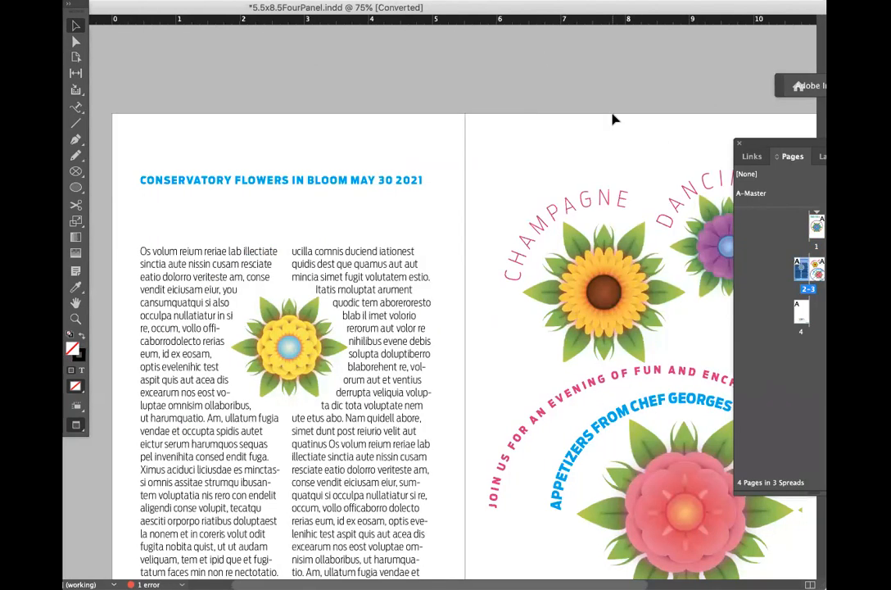
{"action": "left_click_drag", "start_coordinate": [740, 143], "coordinate": [825, 129]}
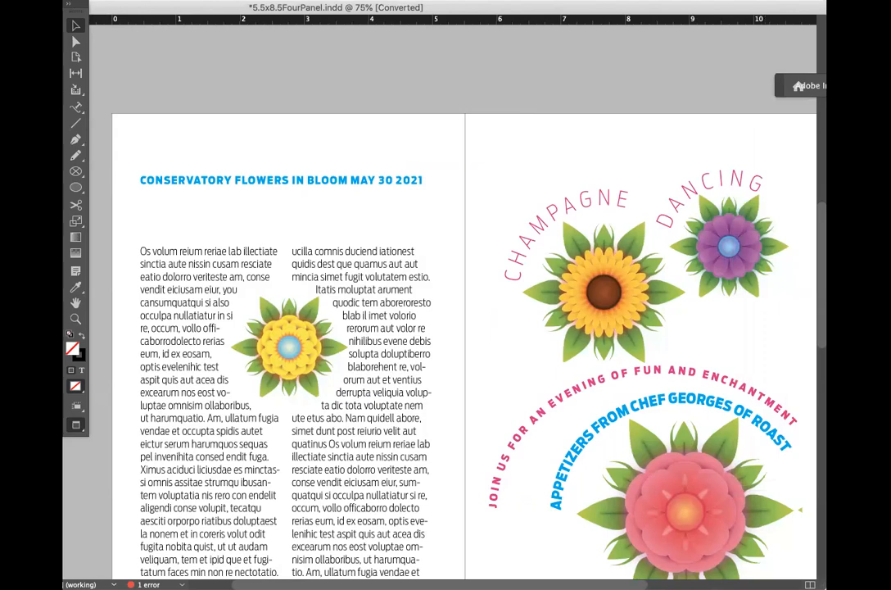
{"action": "left_click", "coordinate": [305, 318]}
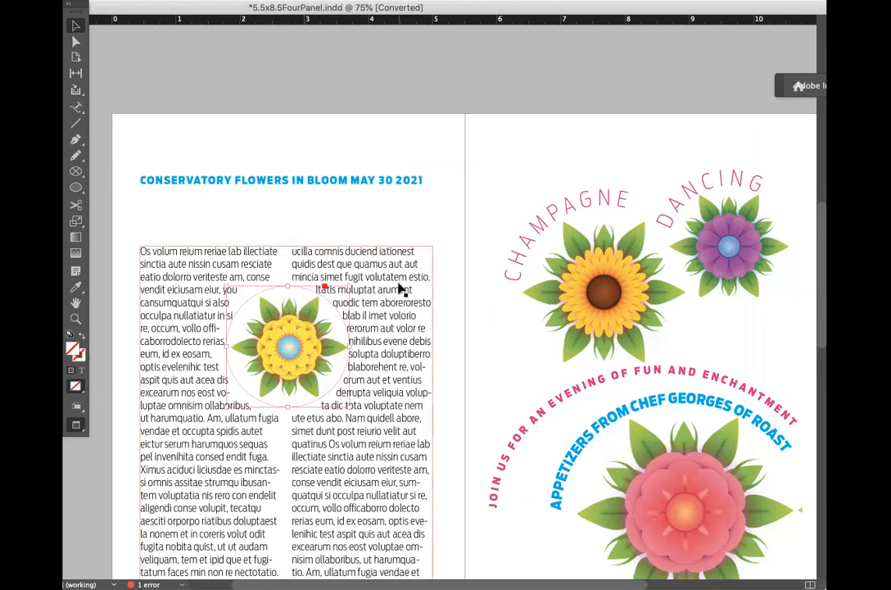
{"action": "left_click", "coordinate": [401, 288]}
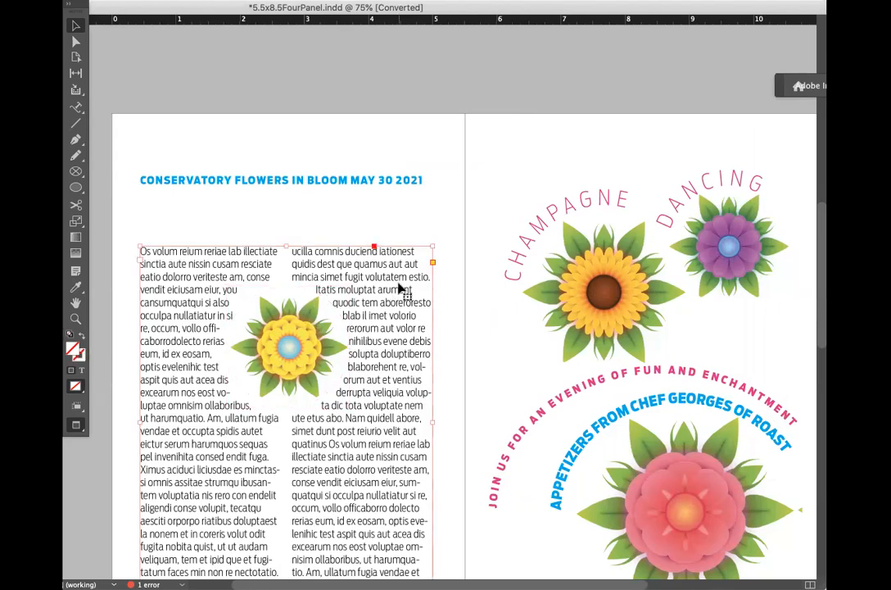
{"action": "left_click", "coordinate": [79, 174]}
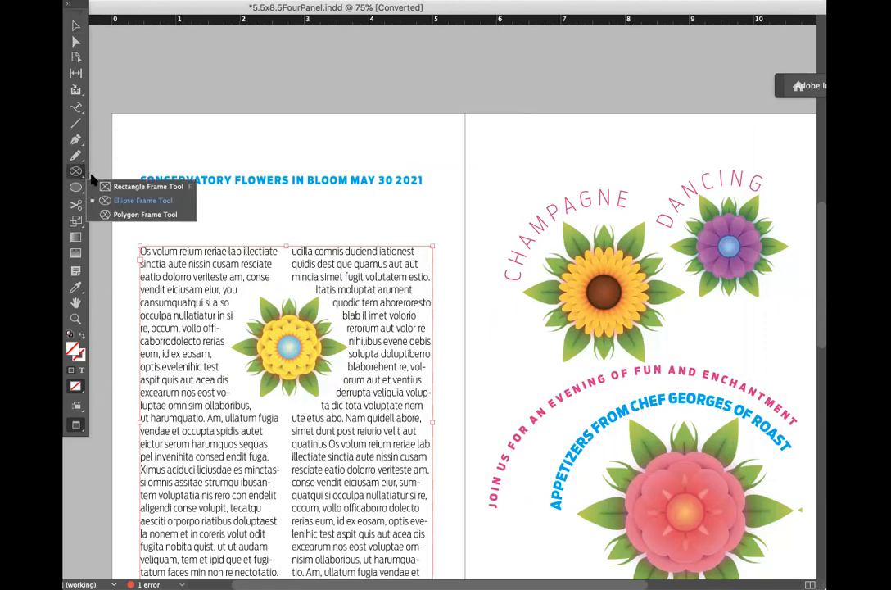
{"action": "left_click", "coordinate": [107, 187]}
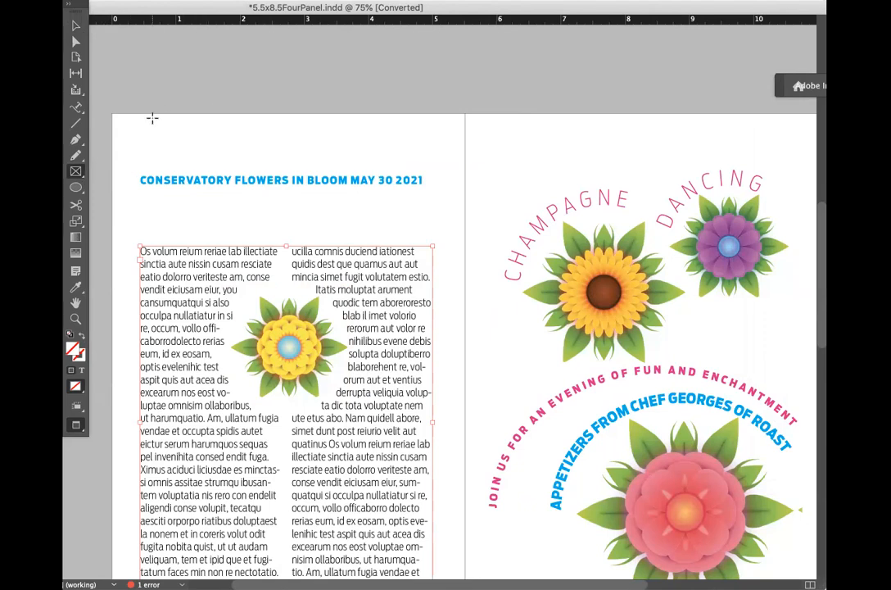
{"action": "left_click_drag", "start_coordinate": [151, 120], "coordinate": [203, 145]}
{"action": "key", "text": "Delete"}
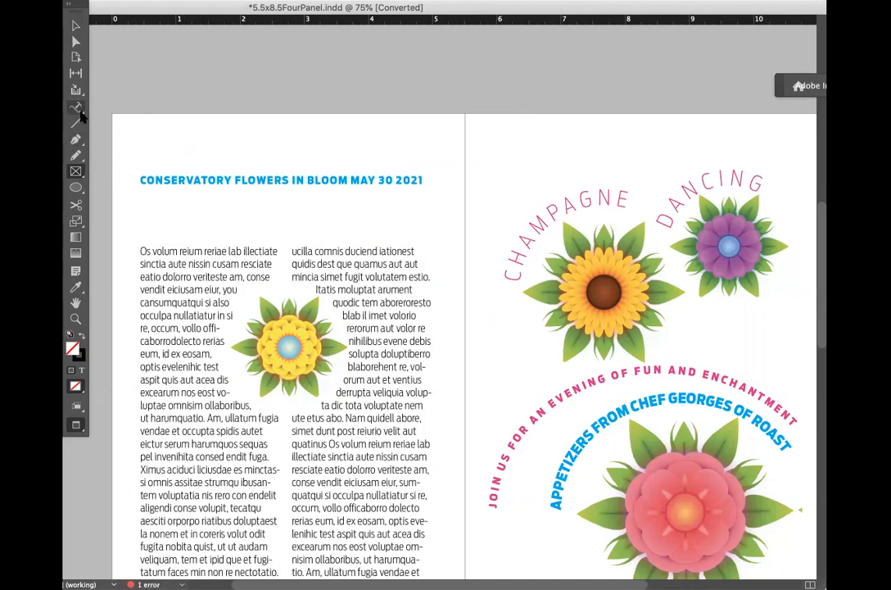
Draw a text frame about 4.66 in wide above the blue headline on page 2 and set it to 2 columns.
{"action": "mouse_move", "coordinate": [76, 107]}
{"action": "left_mouse_down"}
{"action": "mouse_move", "coordinate": [253, 151]}
{"action": "mouse_move", "coordinate": [430, 158]}
{"action": "left_mouse_up"}
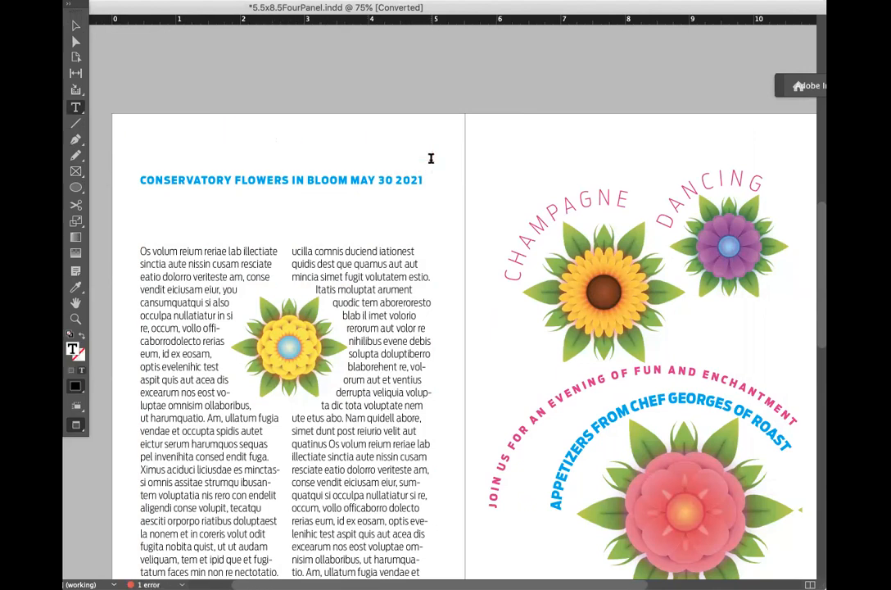
{"action": "key", "text": "super+b"}
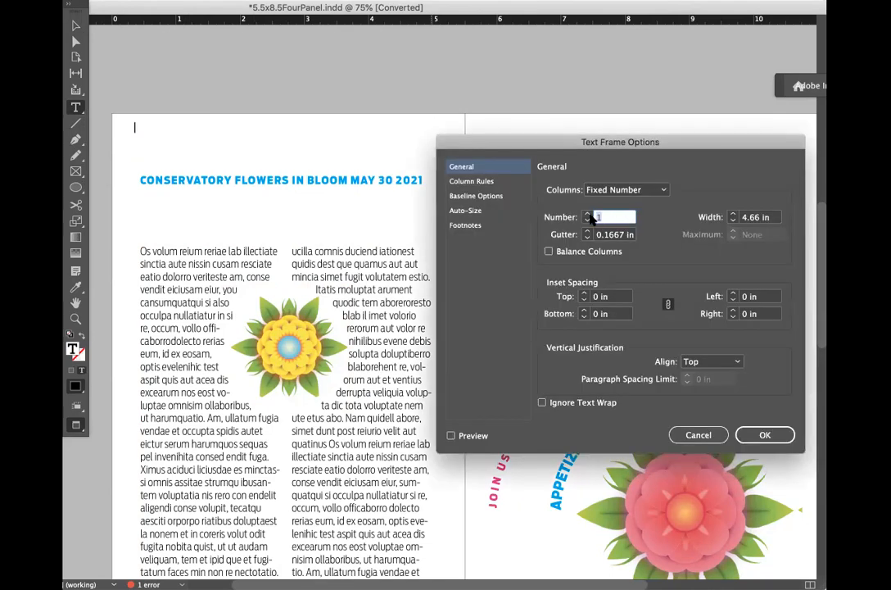
{"action": "left_click", "coordinate": [774, 435]}
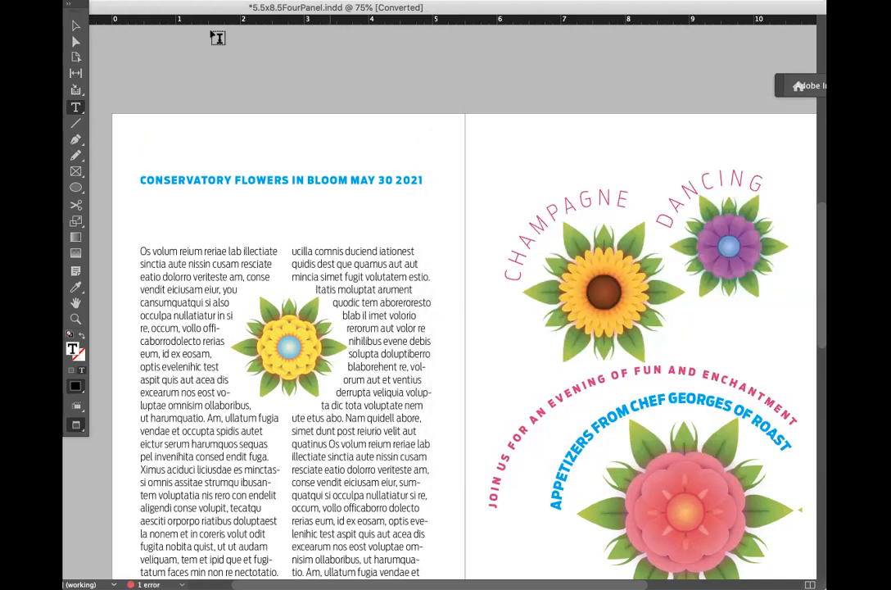
Set the new frame's text to the AntennaCond font at 9 pt.
{"action": "left_click", "coordinate": [258, 2]}
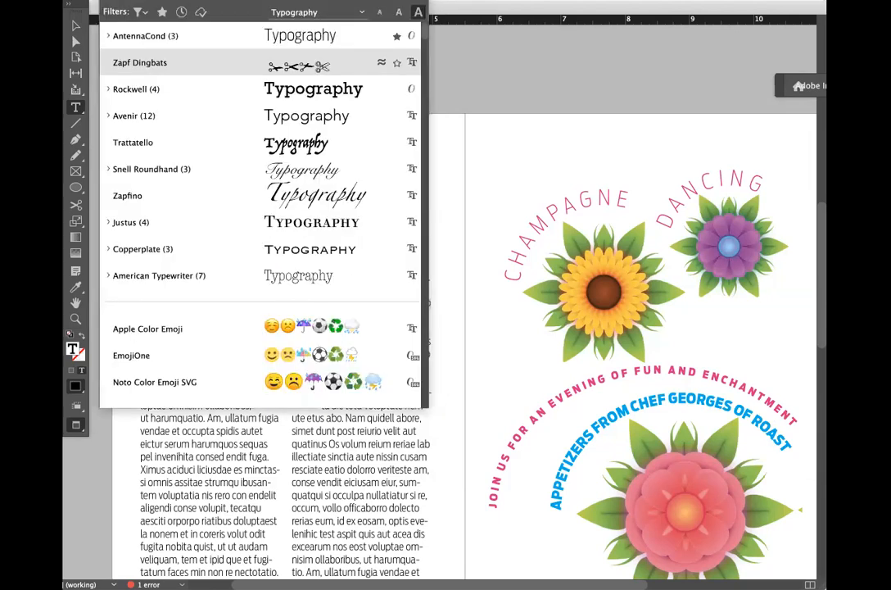
{"action": "left_click", "coordinate": [161, 38]}
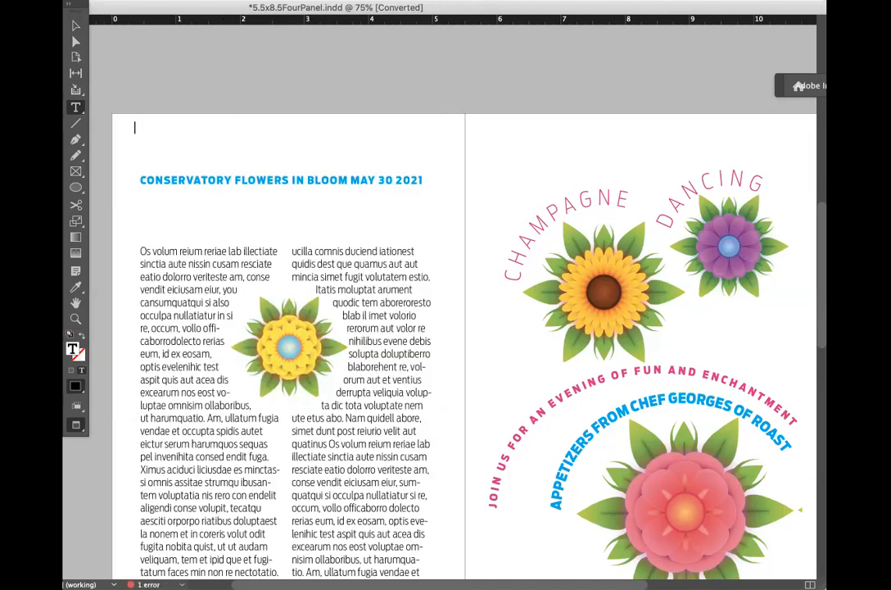
{"action": "left_click", "coordinate": [270, 1]}
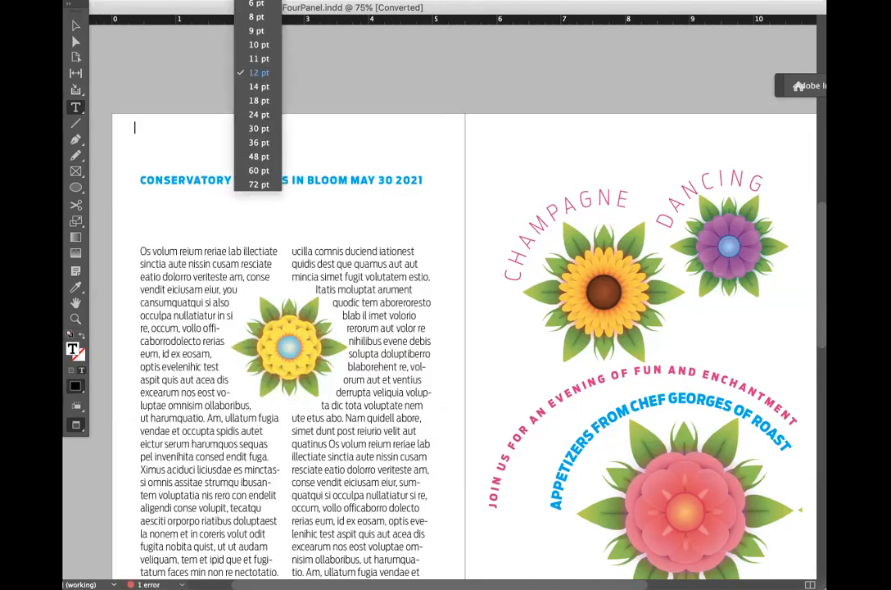
{"action": "left_click", "coordinate": [255, 32]}
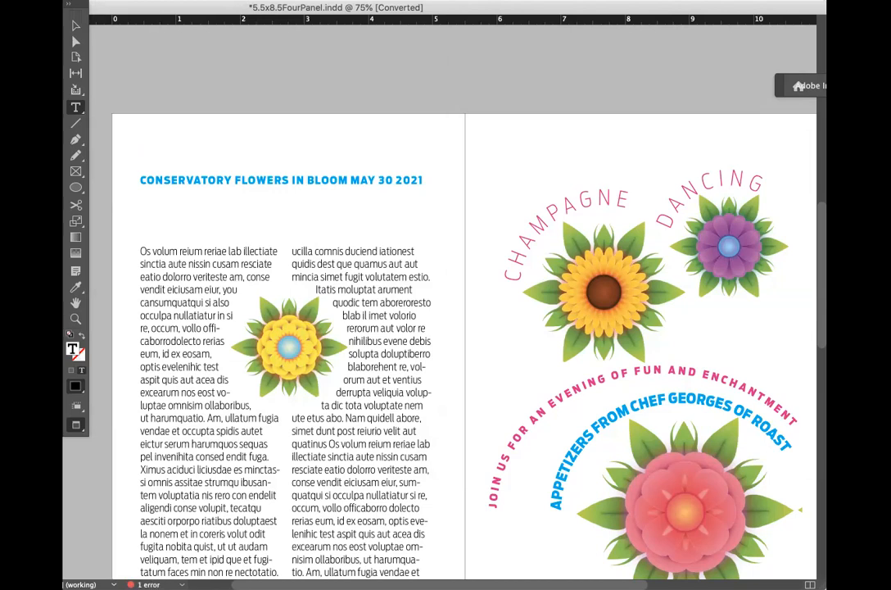
Fill the frame above the headline with placeholder text and review its column settings in Text Frame Options.
{"action": "left_click", "coordinate": [250, 2]}
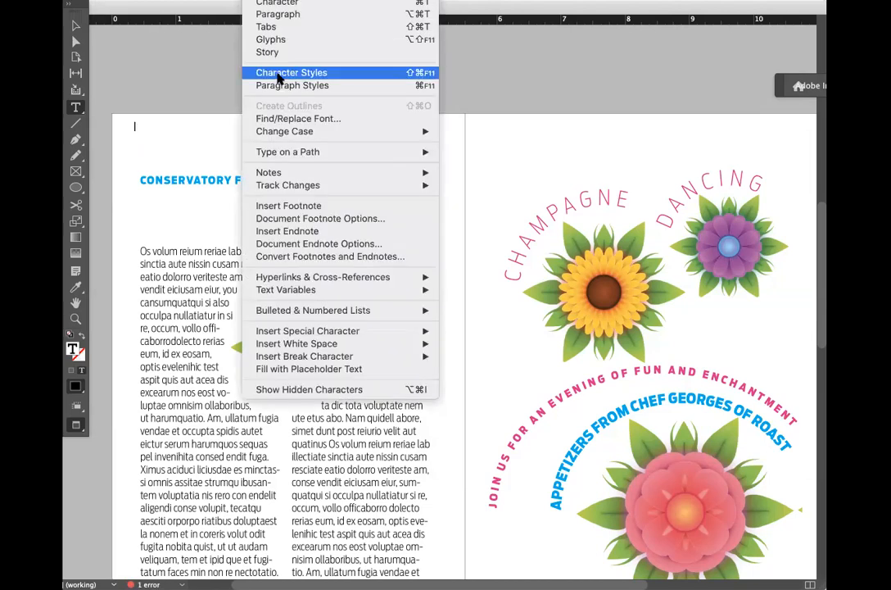
{"action": "left_click", "coordinate": [296, 369]}
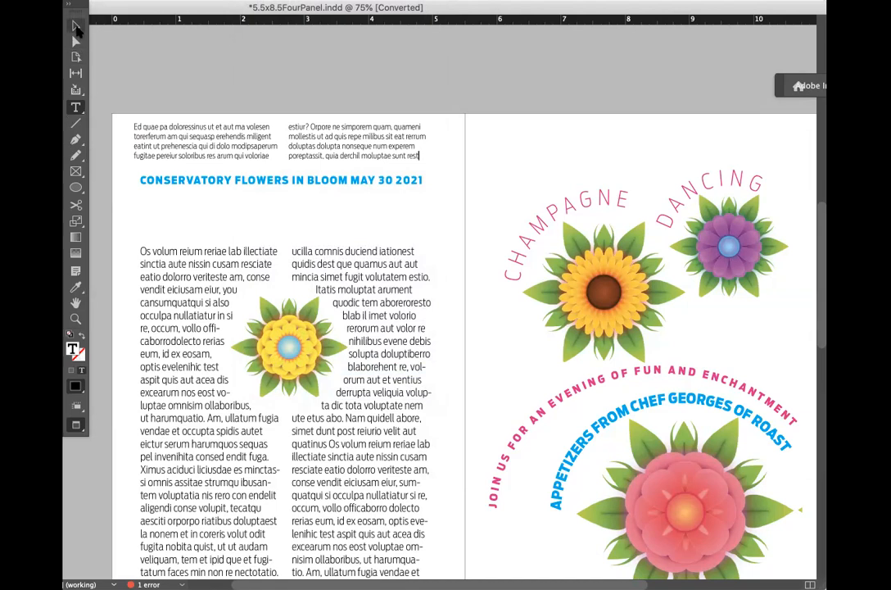
{"action": "left_click", "coordinate": [75, 26]}
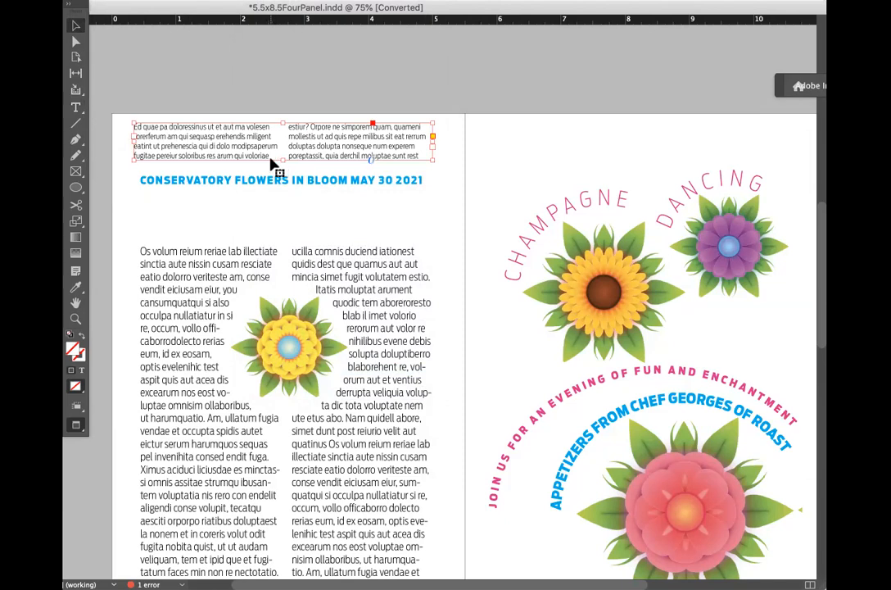
{"action": "key", "text": "super+b"}
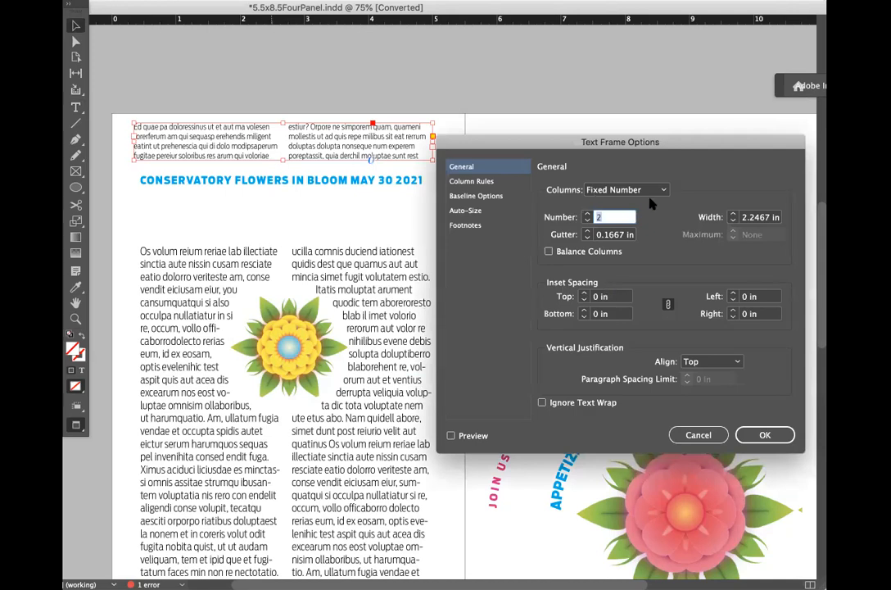
{"action": "left_click", "coordinate": [760, 434]}
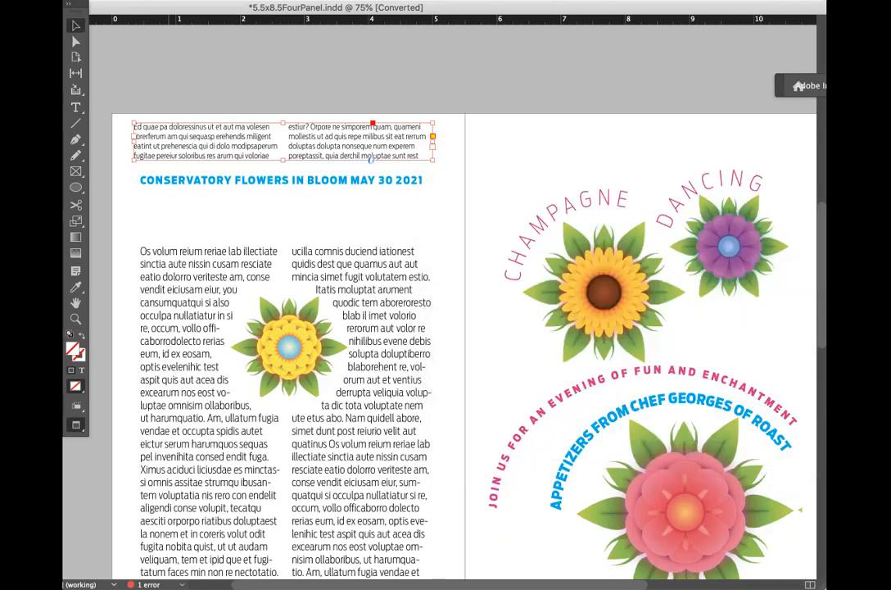
{"action": "left_click", "coordinate": [75, 107]}
{"action": "left_click", "coordinate": [134, 127]}
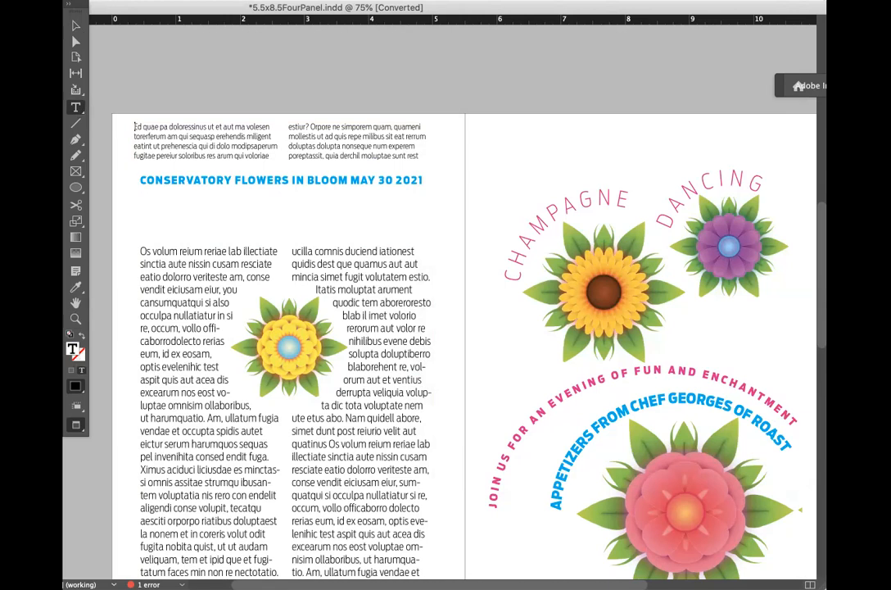
{"action": "left_click", "coordinate": [258, 1]}
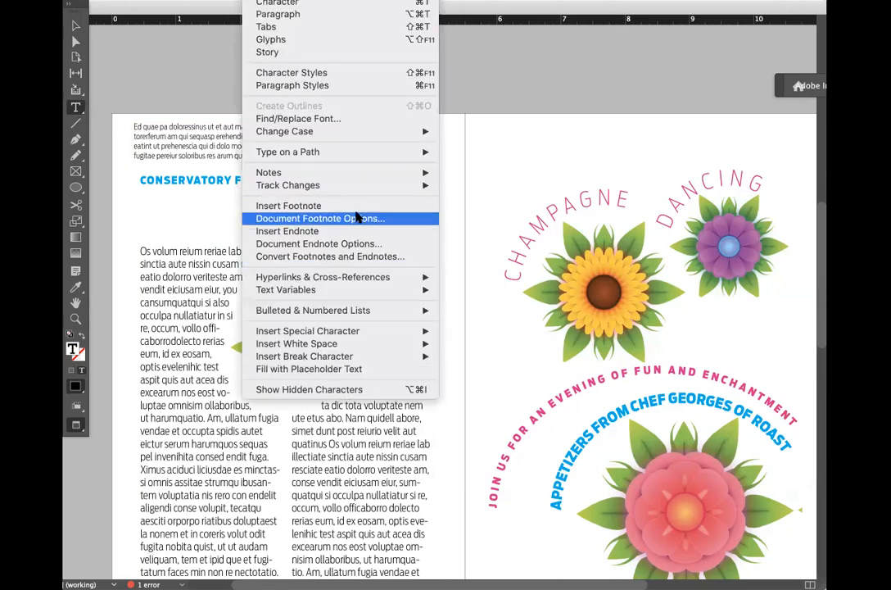
{"action": "key", "text": "Escape"}
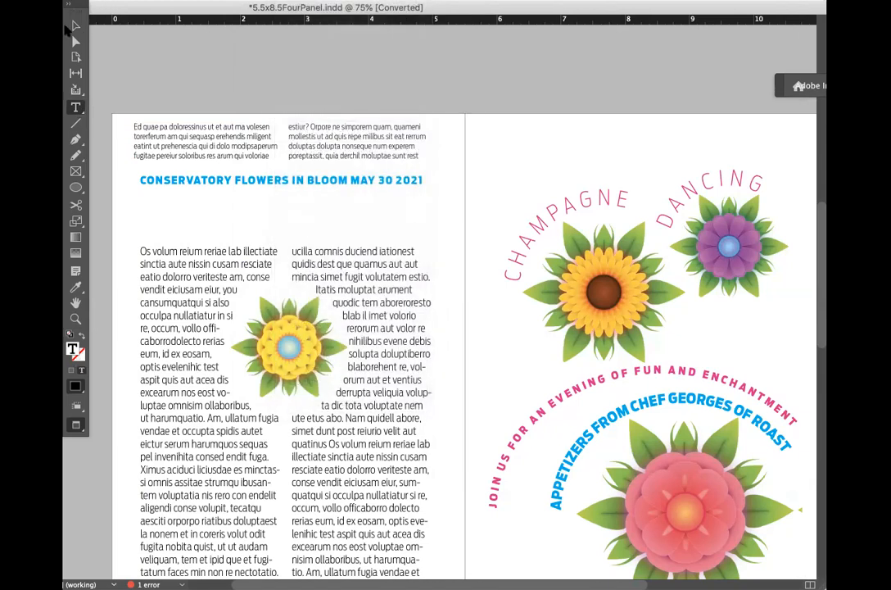
Set the placeholder text frame above the blue headline to 3 columns, and delete the frame.
{"action": "left_click", "coordinate": [76, 27]}
{"action": "left_click", "coordinate": [177, 127]}
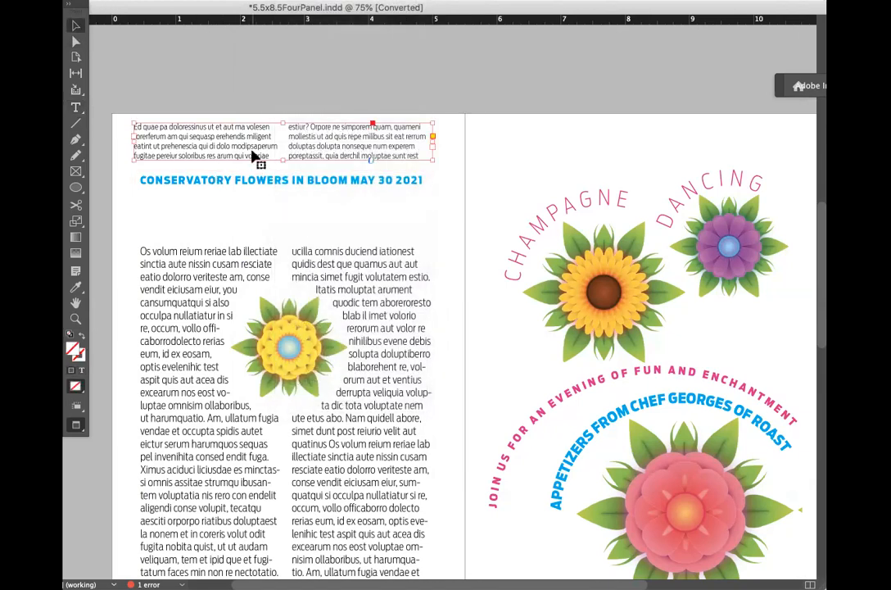
{"action": "key", "text": "super+b"}
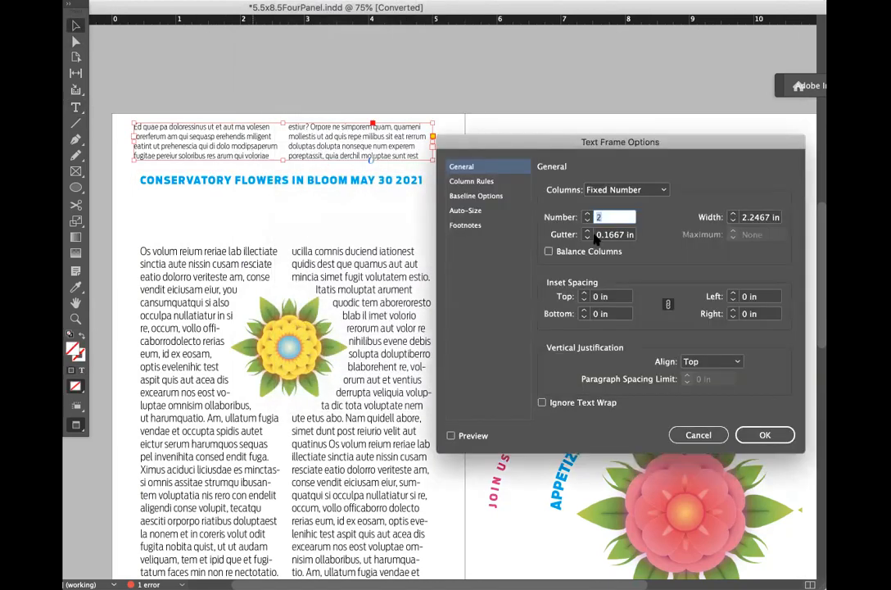
{"action": "type", "text": "3"}
{"action": "left_click", "coordinate": [768, 434]}
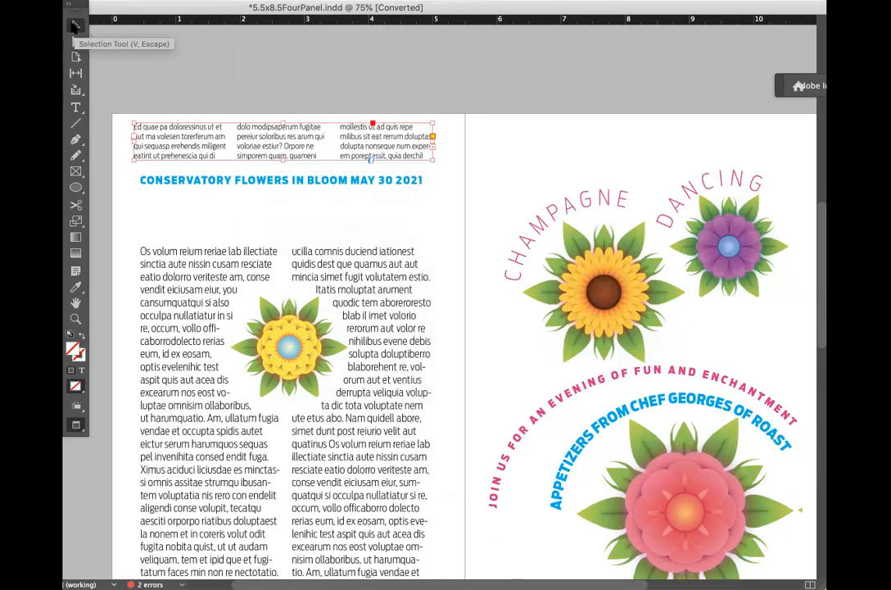
{"action": "key", "text": "Delete"}
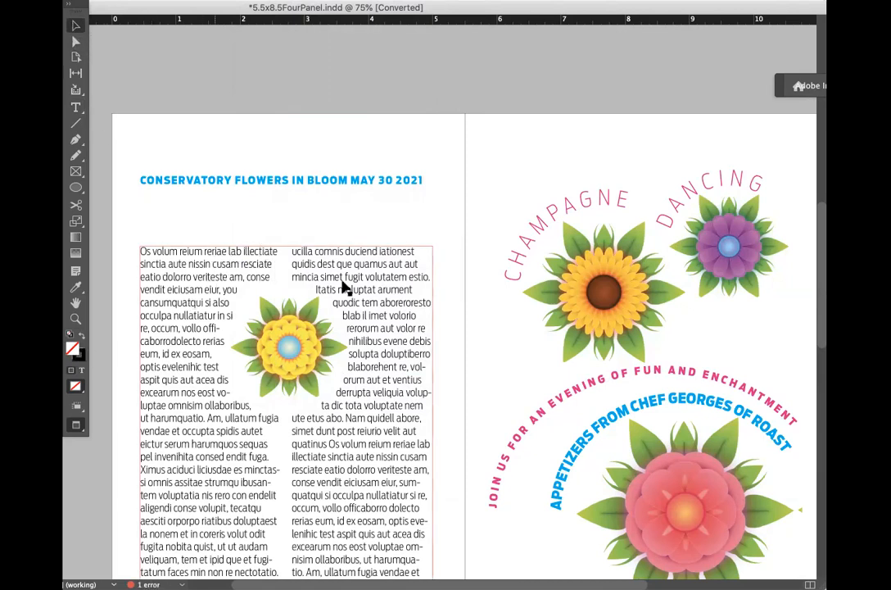
Select the yellow flower's circular frame in the body text, examine its Text Wrap settings, and clear the panels from the spread.
{"action": "left_click", "coordinate": [314, 298]}
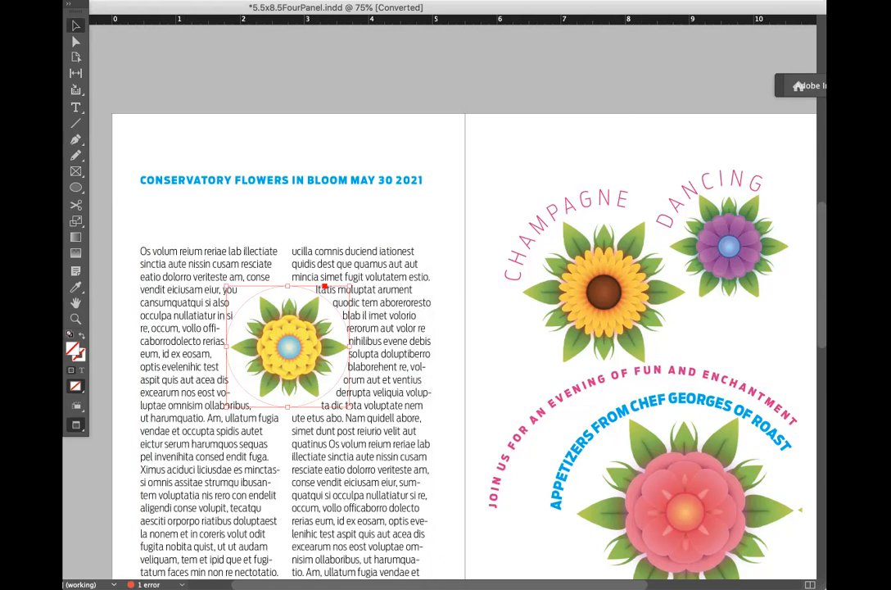
{"action": "left_click", "coordinate": [409, 2]}
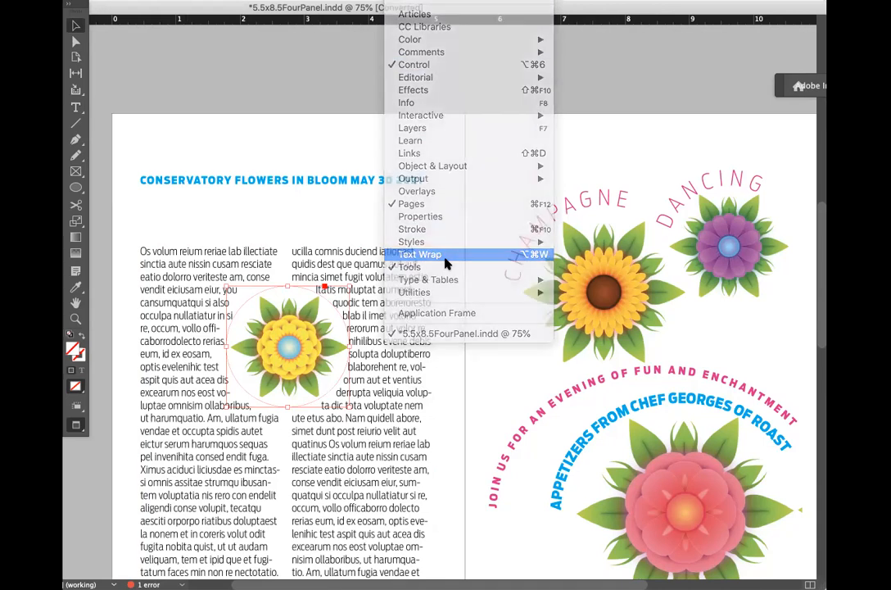
{"action": "left_click", "coordinate": [444, 259]}
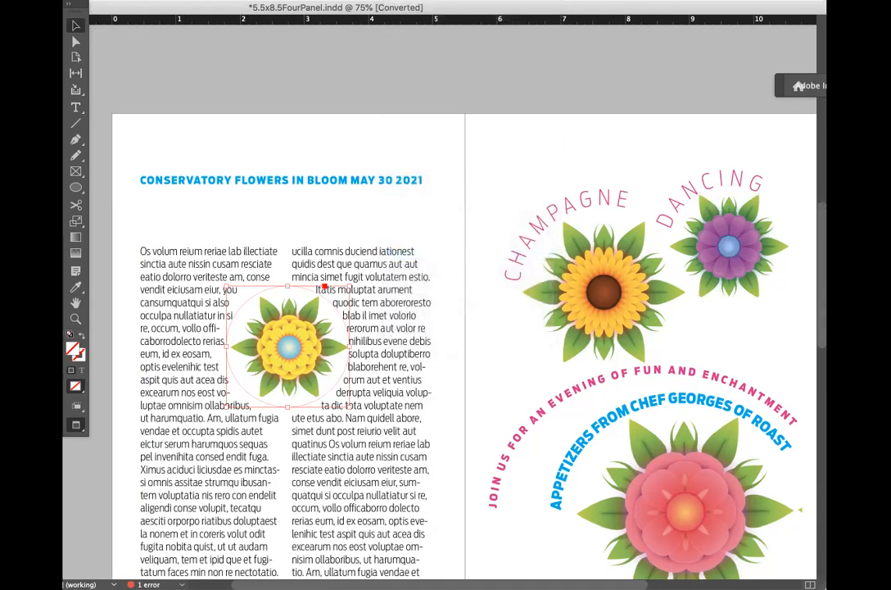
{"action": "left_click_drag", "start_coordinate": [823, 196], "coordinate": [597, 166]}
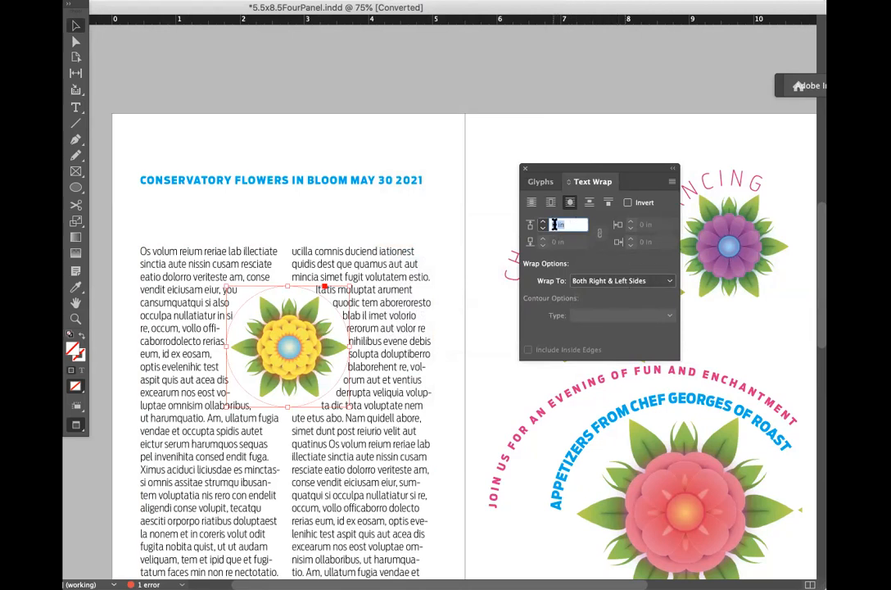
{"action": "left_click_drag", "start_coordinate": [545, 170], "coordinate": [264, 7]}
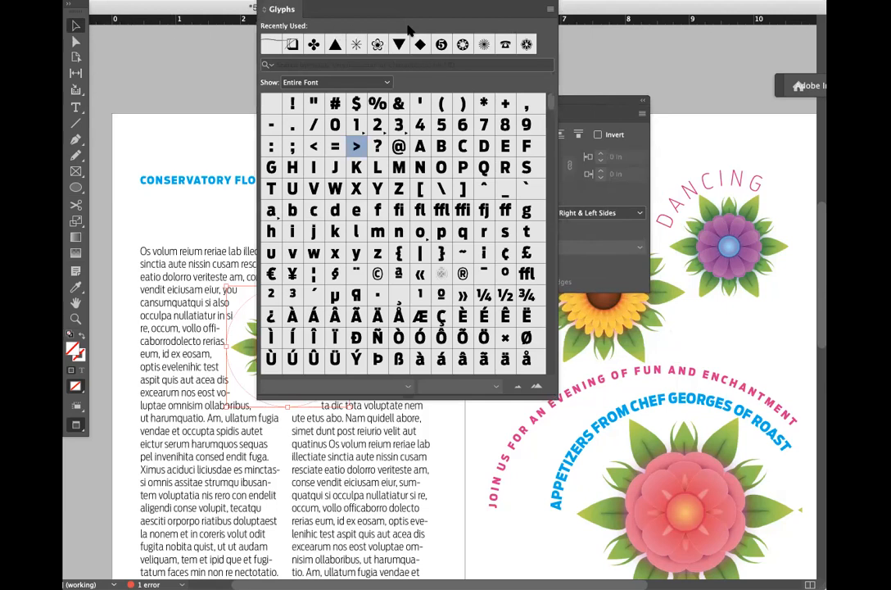
{"action": "left_click_drag", "start_coordinate": [369, 11], "coordinate": [810, 86]}
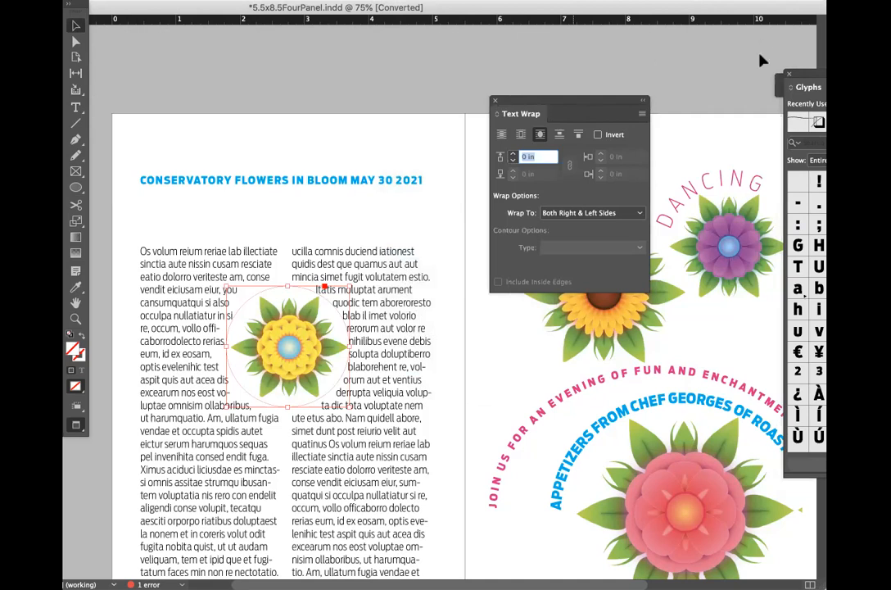
{"action": "left_click_drag", "start_coordinate": [545, 98], "coordinate": [823, 50]}
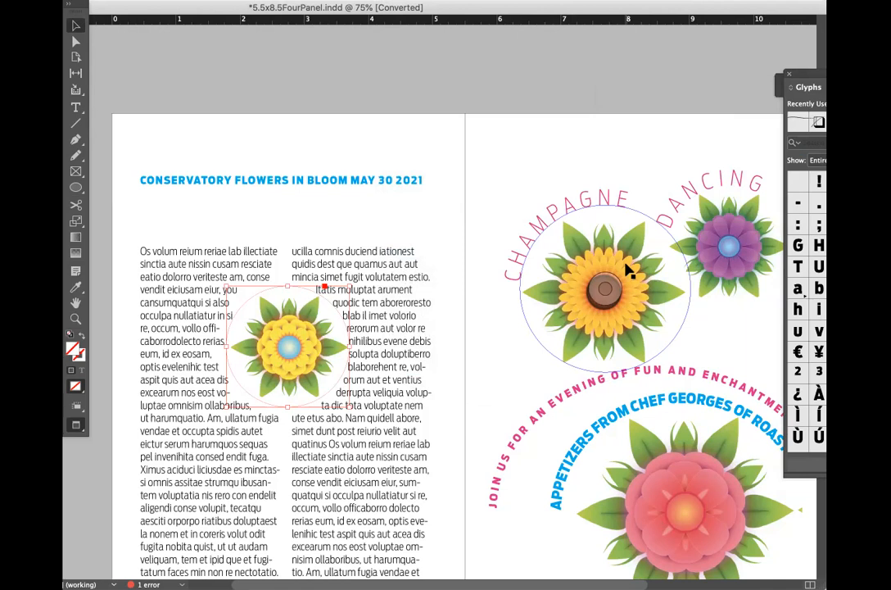
Make Type on a Path the current type tool and leave nothing selected on the spread.
{"action": "left_click", "coordinate": [76, 172]}
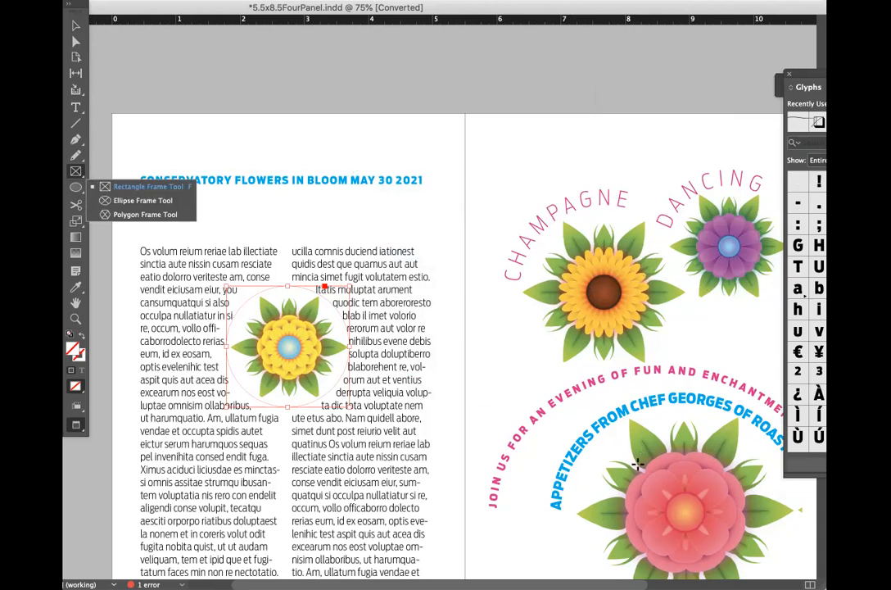
{"action": "left_click", "coordinate": [76, 27]}
{"action": "left_click", "coordinate": [631, 447]}
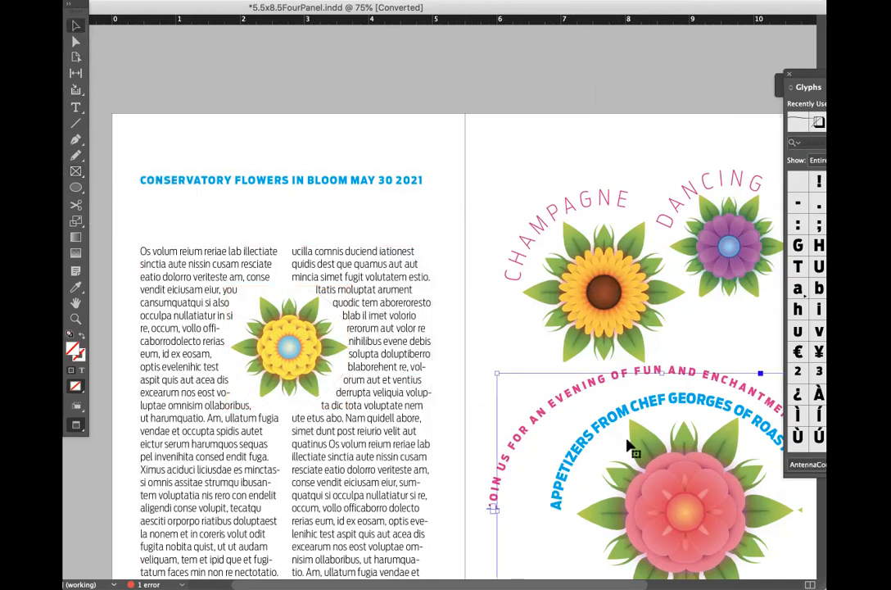
{"action": "left_click", "coordinate": [80, 111]}
{"action": "left_click", "coordinate": [81, 115]}
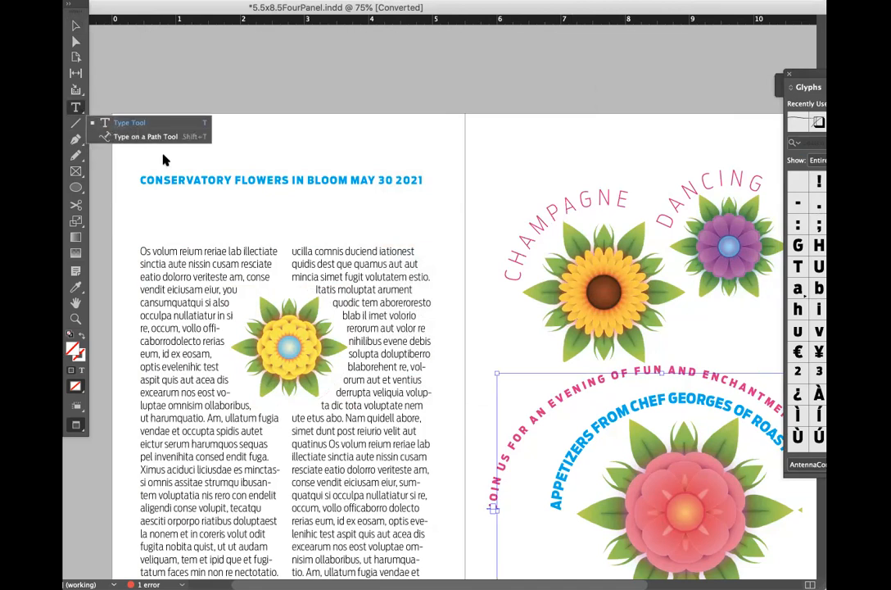
{"action": "left_click", "coordinate": [141, 136]}
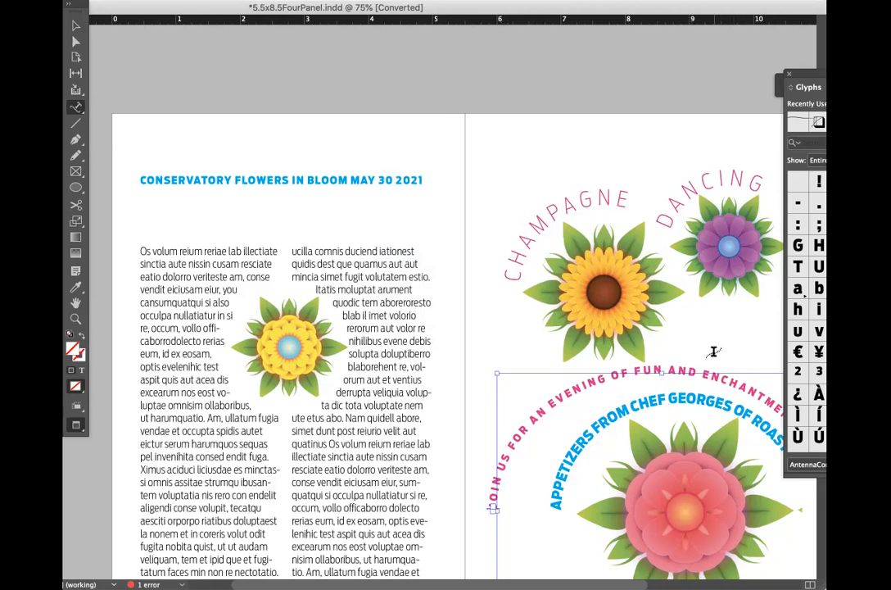
{"action": "left_click", "coordinate": [75, 26]}
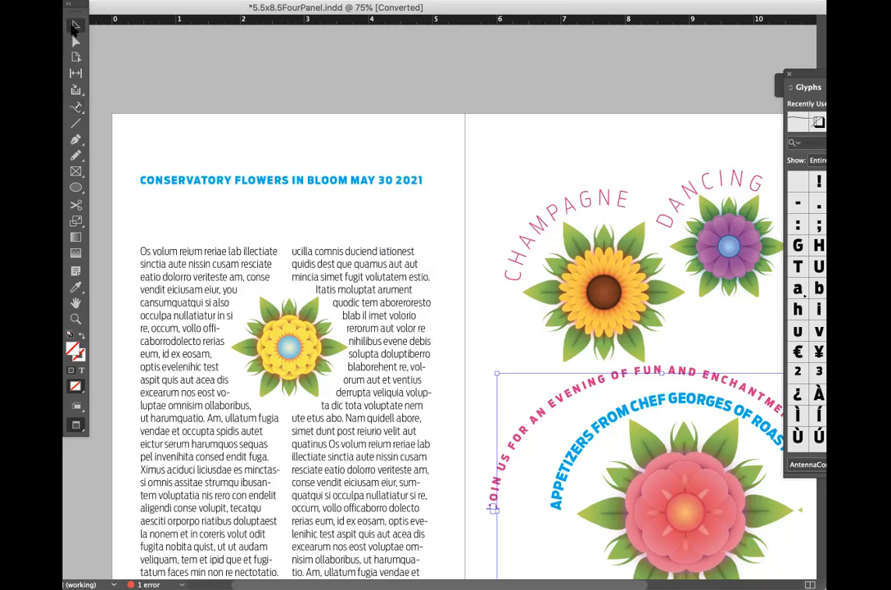
{"action": "left_click", "coordinate": [465, 145]}
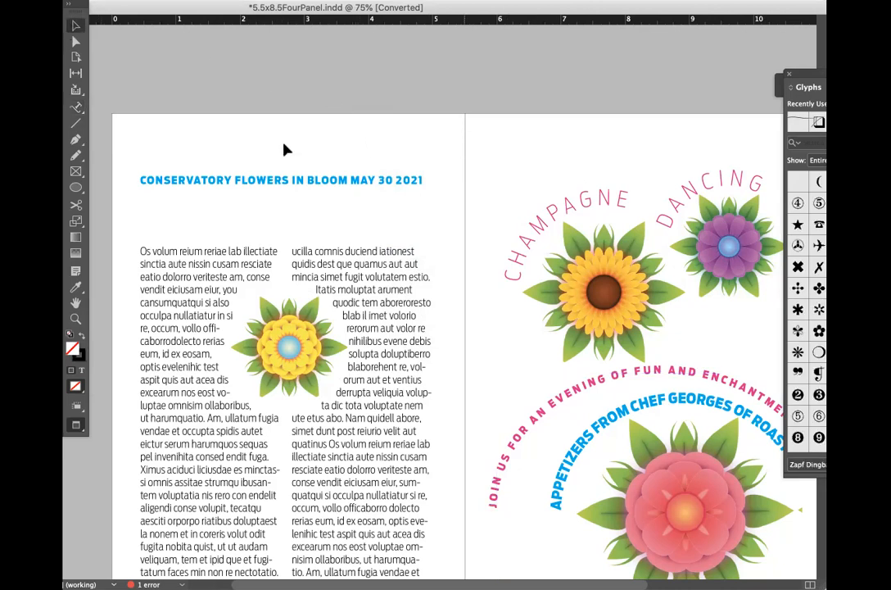
Draw an open, wavy nine-point Pen path about 3.7 in wide above the CHAMPAGNE and DANCING text on page 3.
{"action": "left_click", "coordinate": [75, 140]}
{"action": "left_click", "coordinate": [493, 195]}
{"action": "left_click", "coordinate": [509, 176]}
{"action": "left_click", "coordinate": [533, 172]}
{"action": "left_click", "coordinate": [566, 173]}
{"action": "left_click", "coordinate": [594, 170]}
{"action": "left_click", "coordinate": [617, 154]}
{"action": "left_click", "coordinate": [664, 141]}
{"action": "left_click", "coordinate": [708, 141]}
{"action": "left_click", "coordinate": [733, 150]}
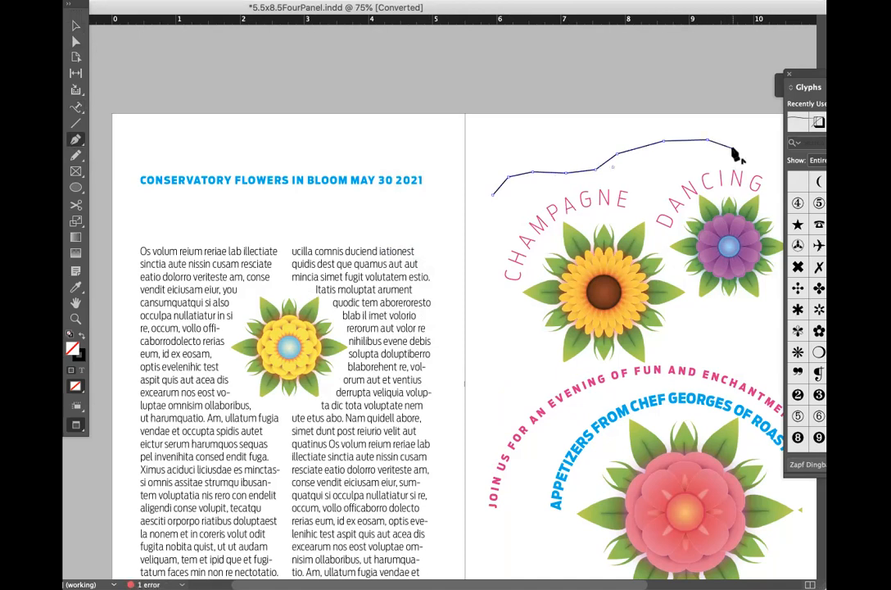
Enter PLEASE JOIN US FOR AN EVENING OF FUN along the new wavy path in the AntennaCond font.
{"action": "left_click", "coordinate": [76, 108]}
{"action": "left_click", "coordinate": [492, 189]}
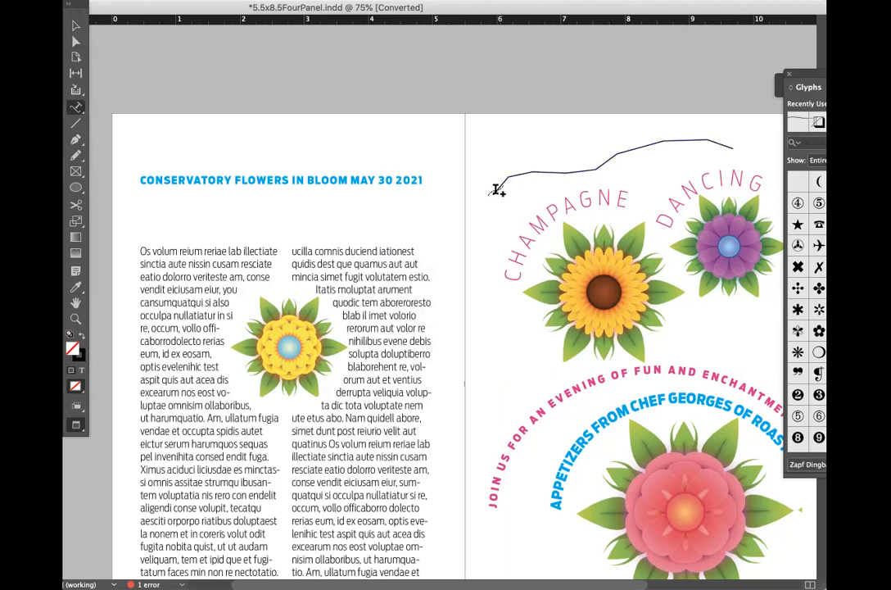
{"action": "left_click", "coordinate": [492, 193]}
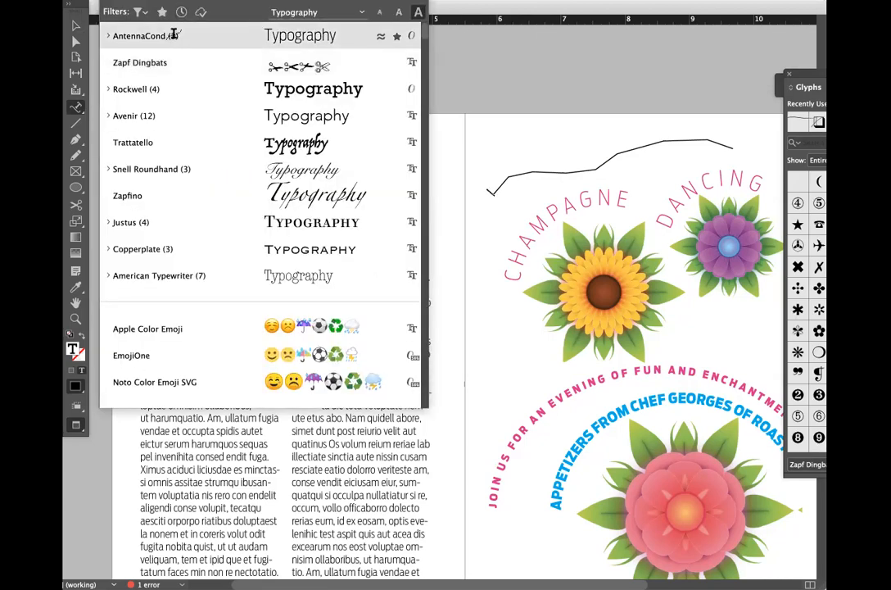
{"action": "left_click", "coordinate": [175, 35]}
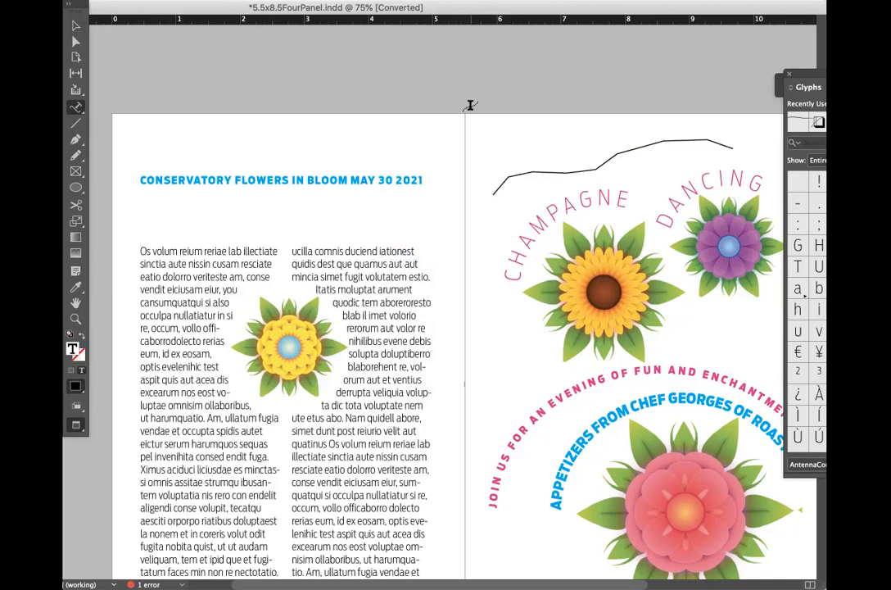
{"action": "type", "text": "B"}
{"action": "type", "text": "LEASE JOIN US FO"}
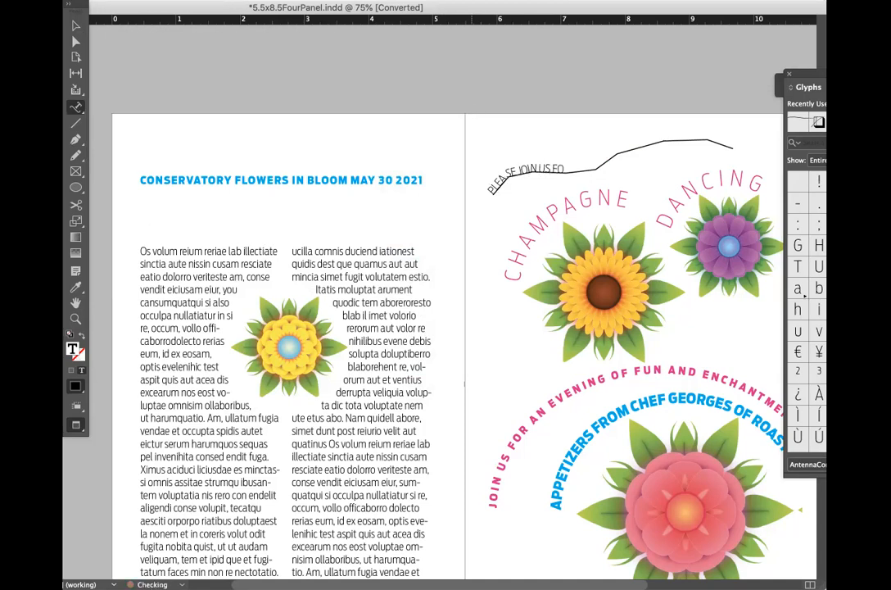
{"action": "type", "text": "R AN EVENING OF FUN"}
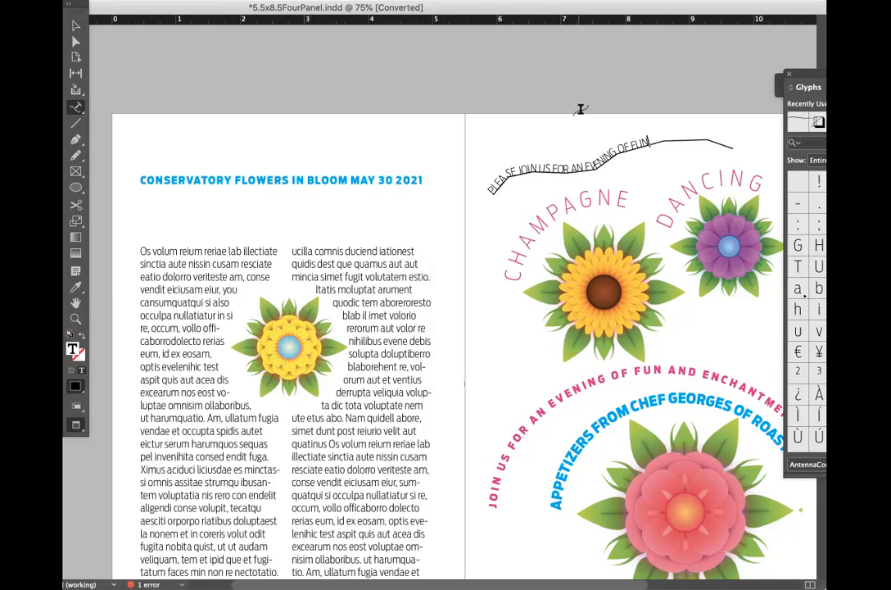
Set all the text on the wavy path to the Black font style.
{"action": "left_click_drag", "start_coordinate": [658, 137], "coordinate": [492, 185]}
{"action": "left_click", "coordinate": [477, 194]}
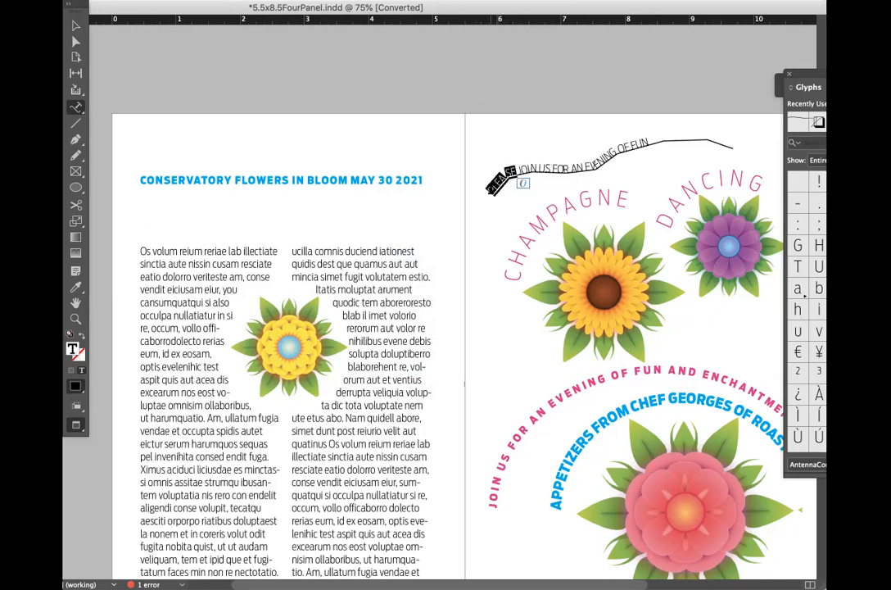
{"action": "key", "text": "super+a"}
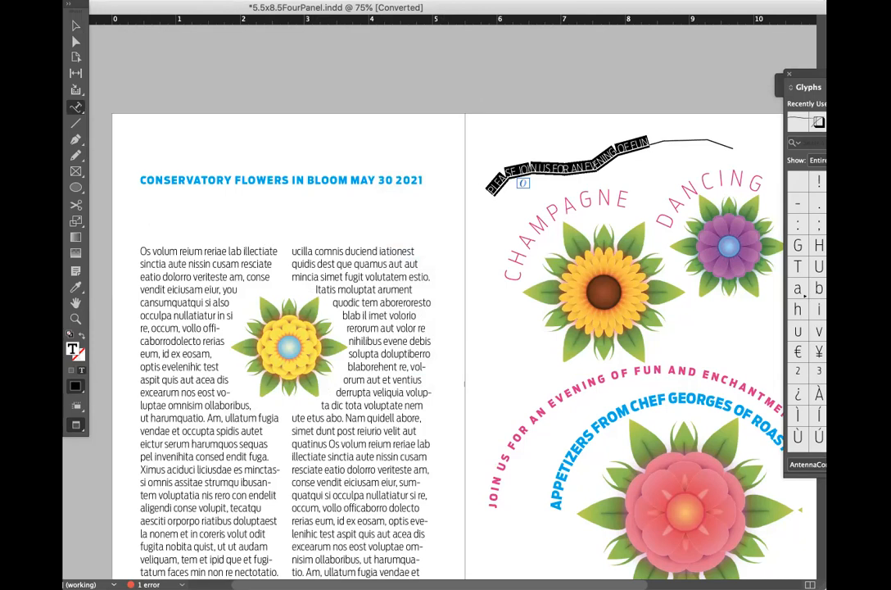
{"action": "left_click", "coordinate": [199, 2]}
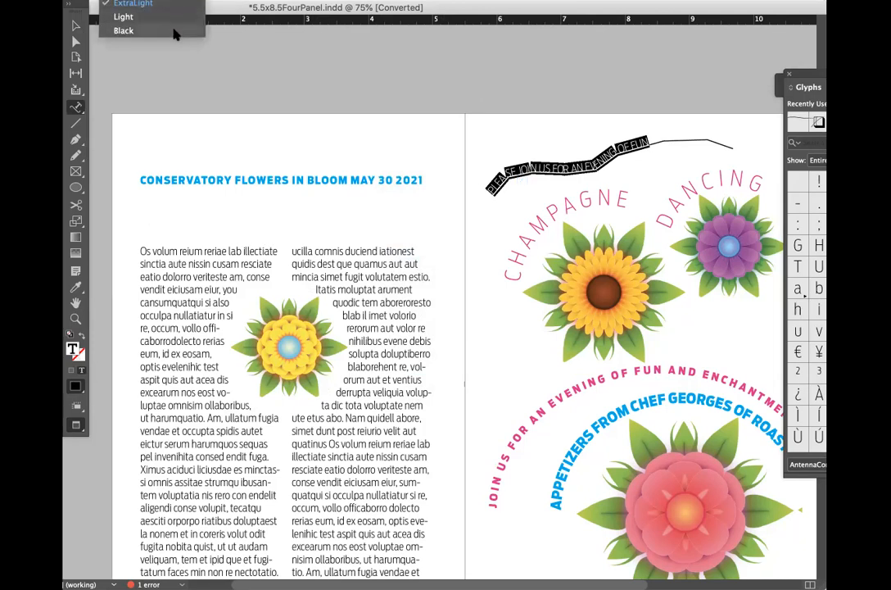
{"action": "left_click", "coordinate": [123, 31]}
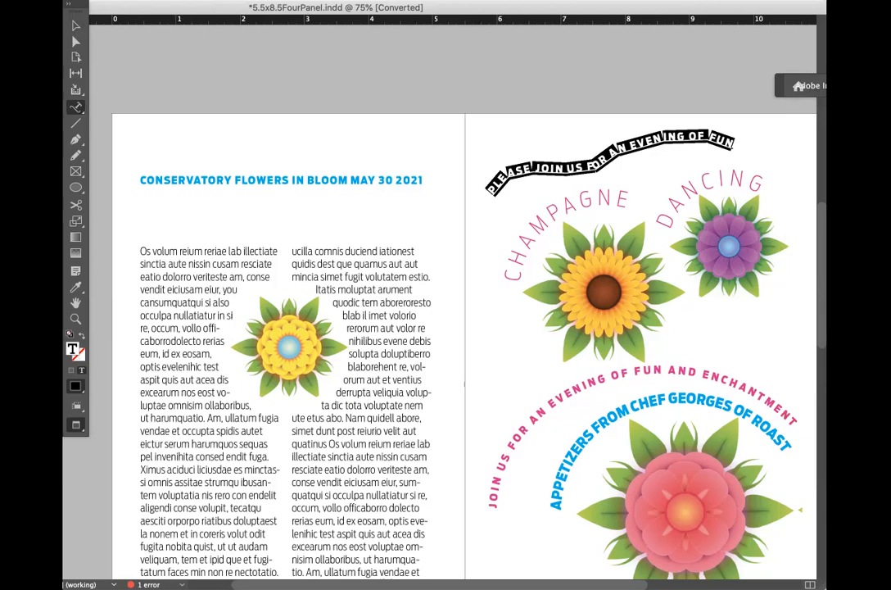
Color the selected wavy path text the same bright blue as the headline, using a swatch.
{"action": "left_click", "coordinate": [405, 1]}
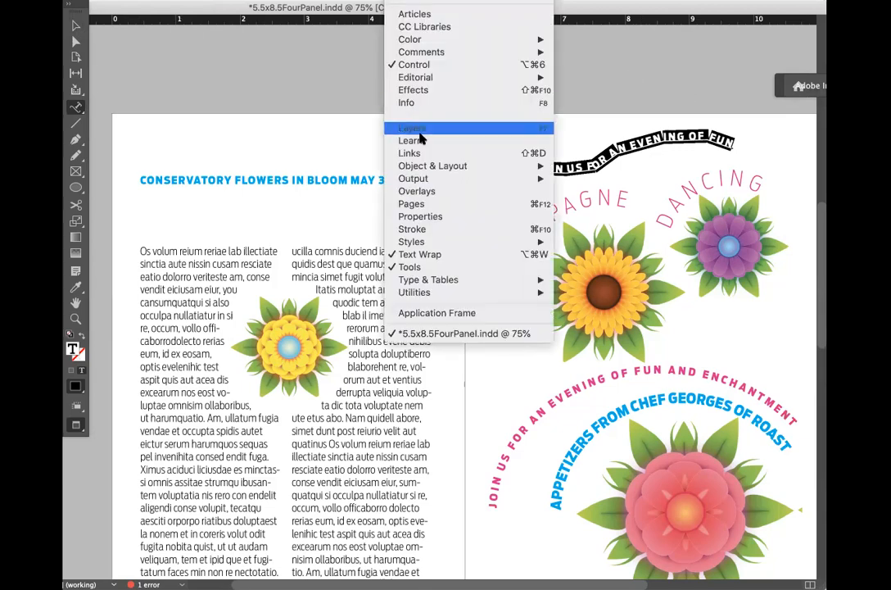
{"action": "mouse_move", "coordinate": [428, 280]}
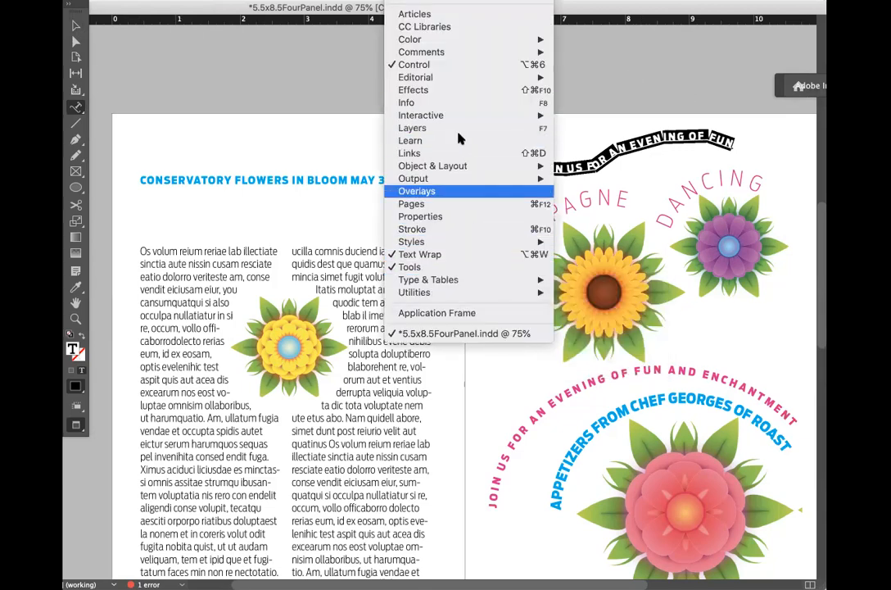
{"action": "mouse_move", "coordinate": [460, 37]}
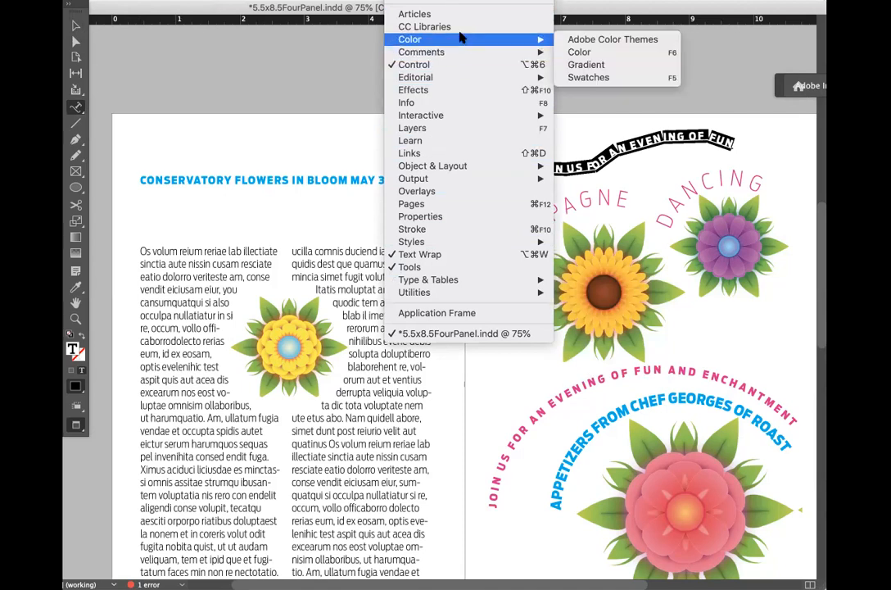
{"action": "left_click", "coordinate": [600, 79]}
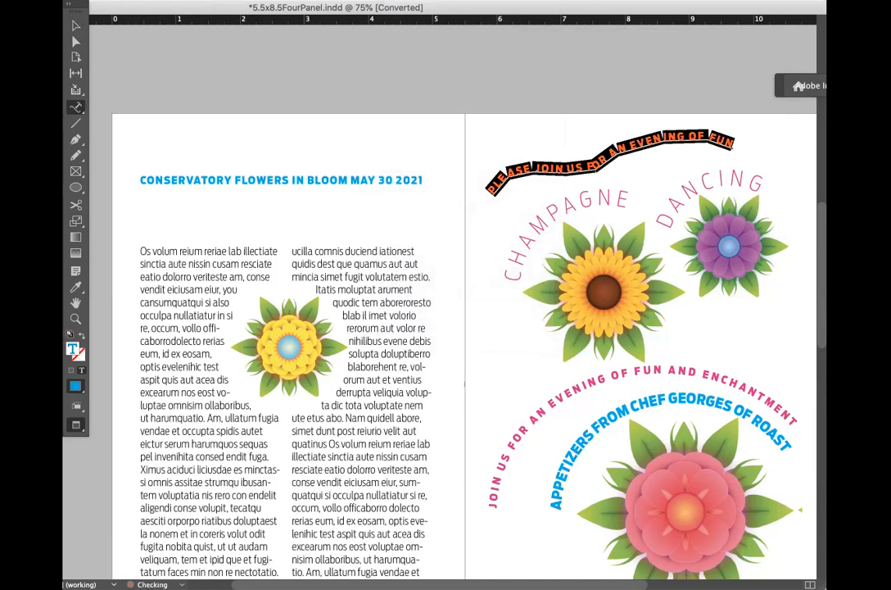
Remove the black line of the wavy text path by setting both its fill and stroke to None, and deselect it.
{"action": "left_click", "coordinate": [72, 26]}
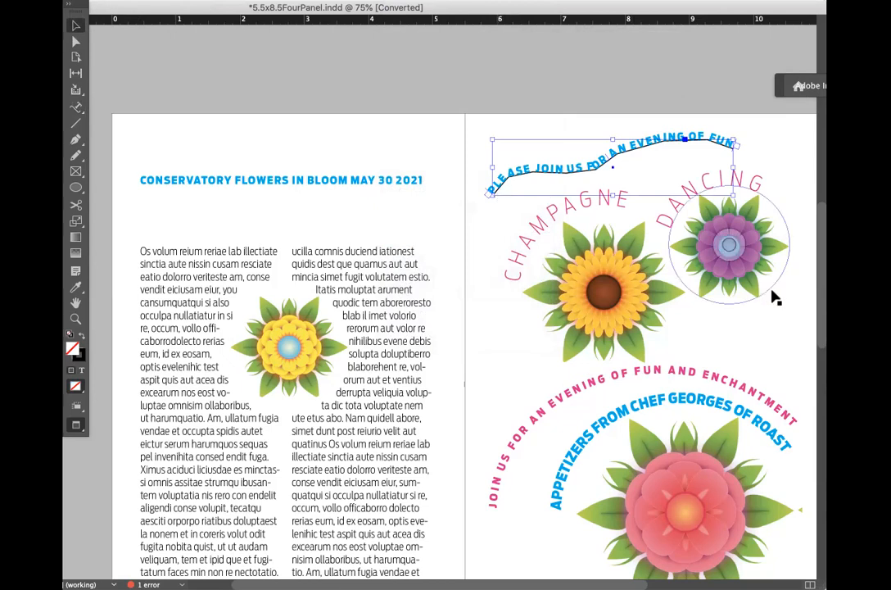
{"action": "key", "text": "shift+x"}
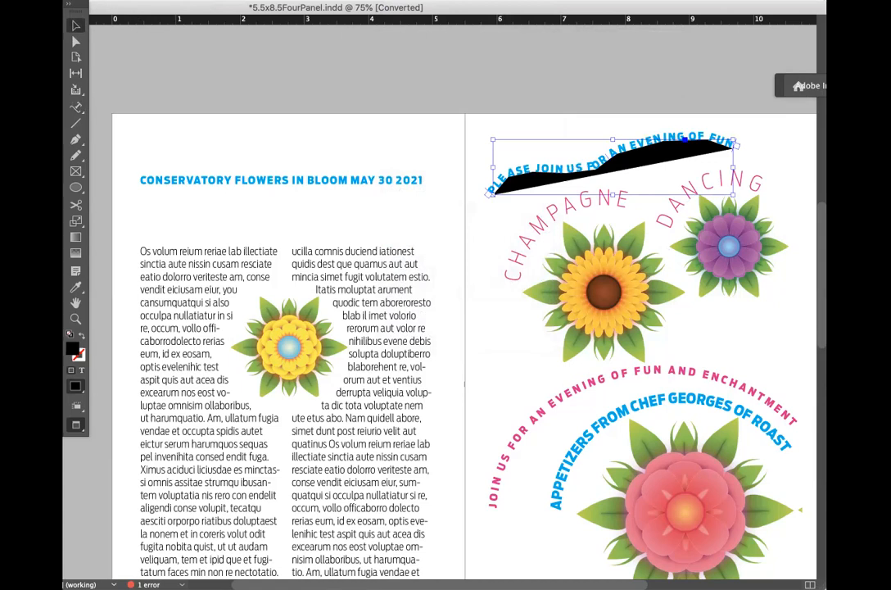
{"action": "key", "text": "slash"}
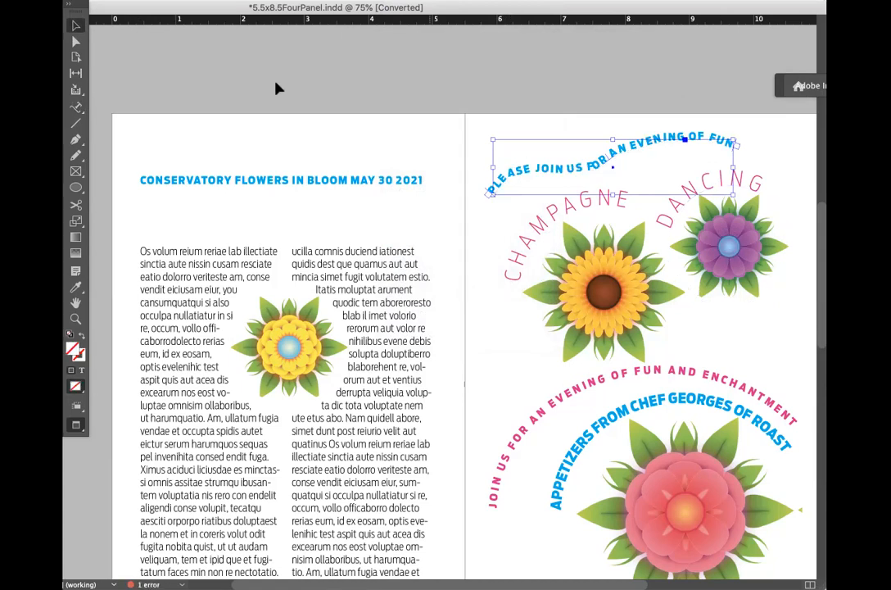
{"action": "left_click", "coordinate": [492, 135]}
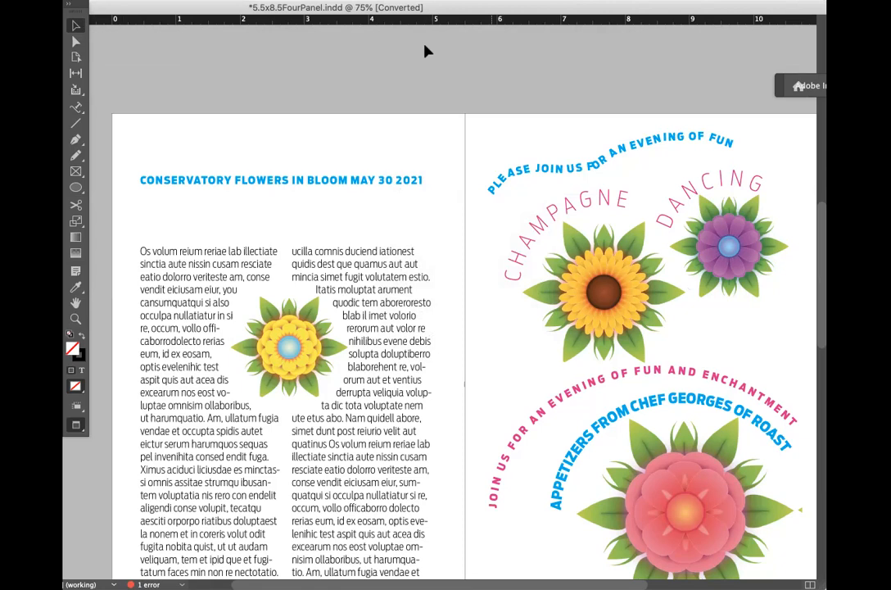
{"action": "double_click", "coordinate": [196, 10]}
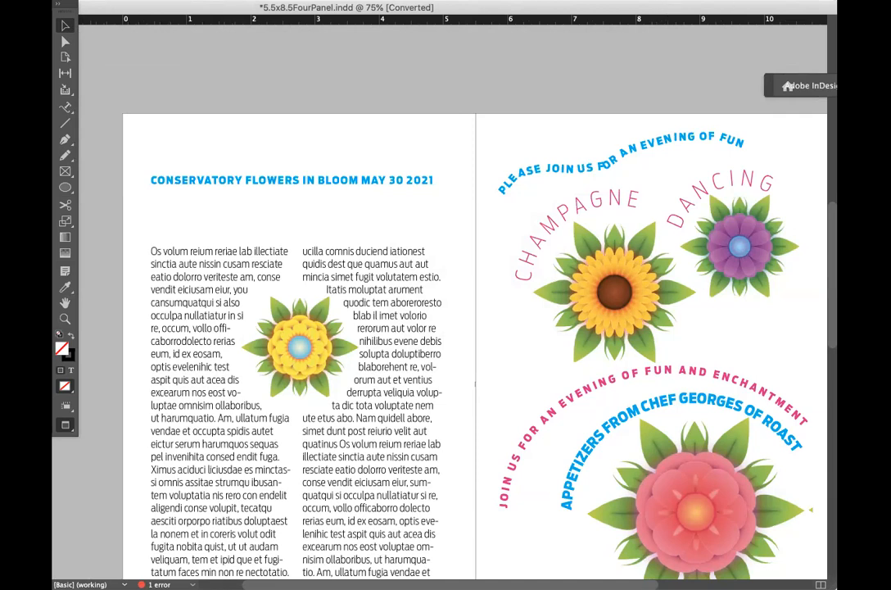